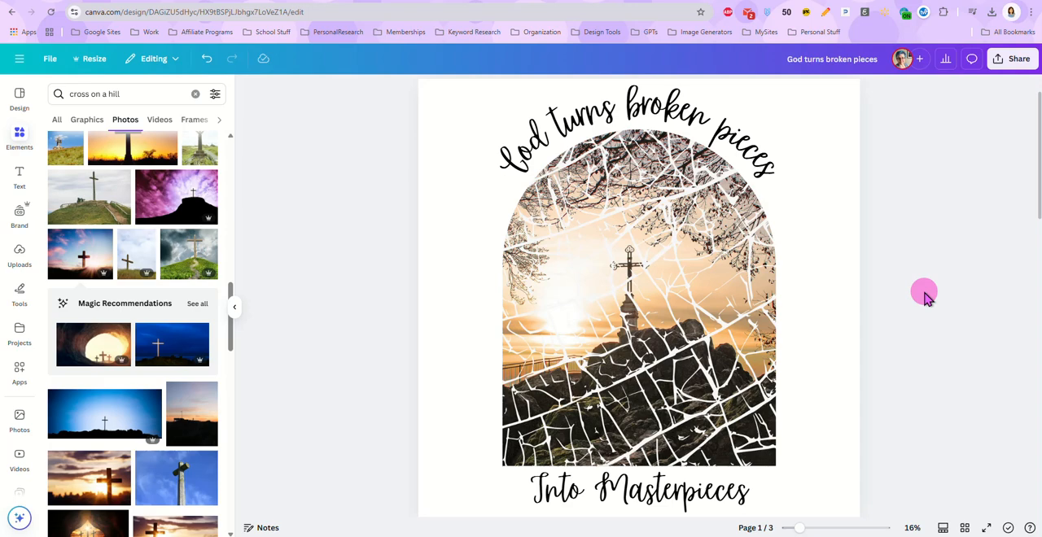
# Add the free photo of a large black cross against a yellow-purple sunset to blank page 2 and set it as the background
pyautogui.scroll(-2, 804, 282)
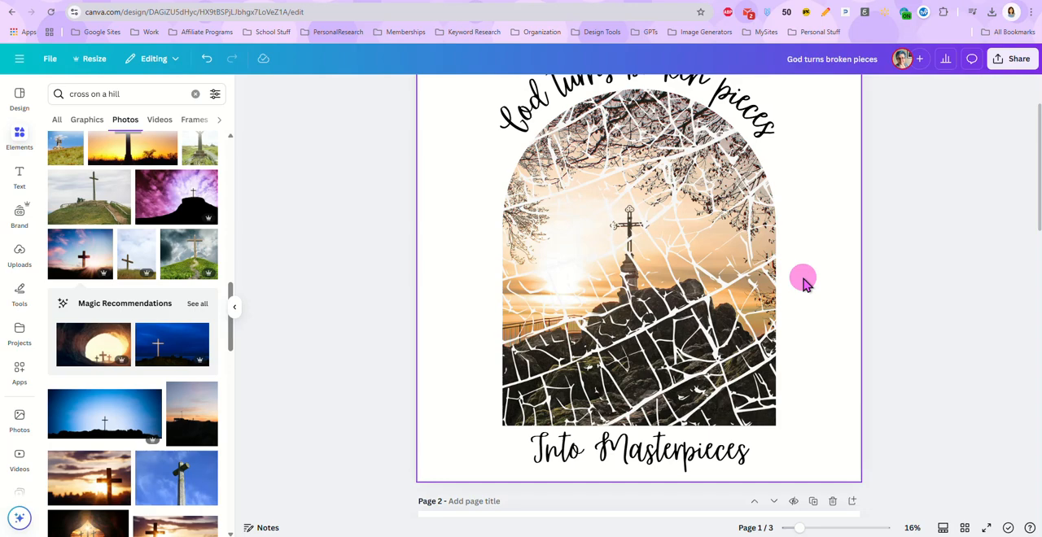
pyautogui.scroll(-10, 803, 283)
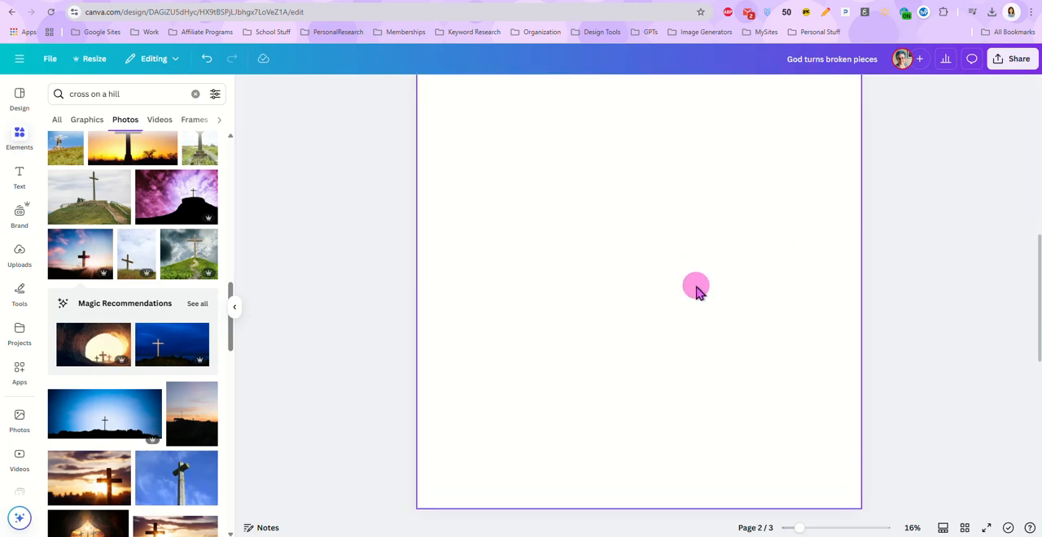
pyautogui.moveTo(800, 529); pyautogui.dragTo(796, 529)
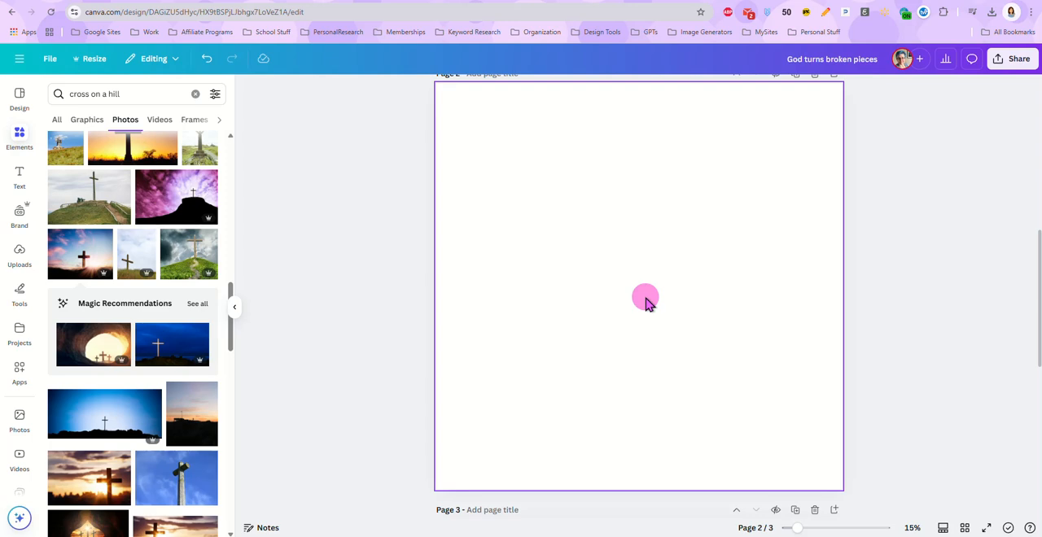
pyautogui.scroll(4, 143, 285)
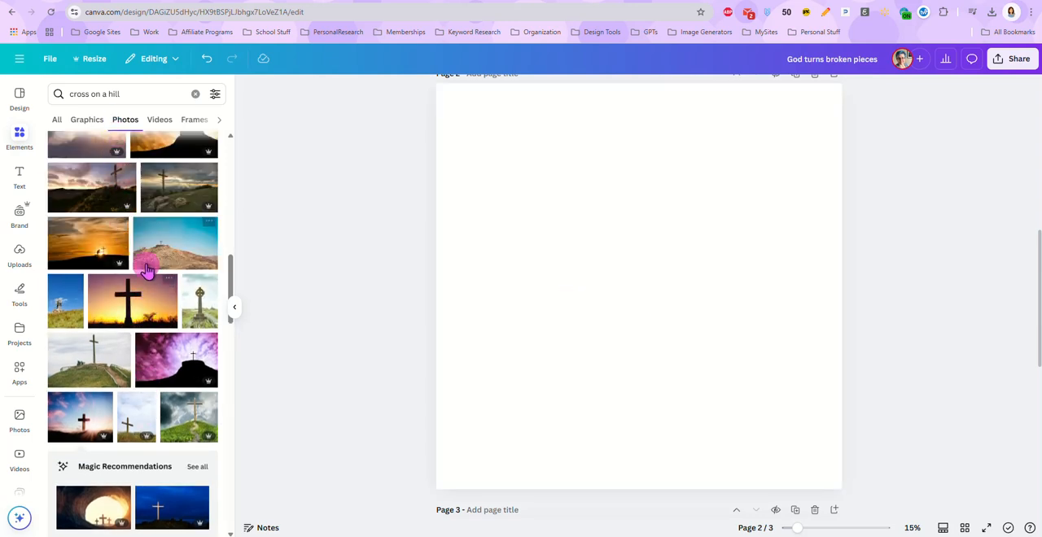
pyautogui.scroll(3, 147, 268)
pyautogui.scroll(3, 151, 261)
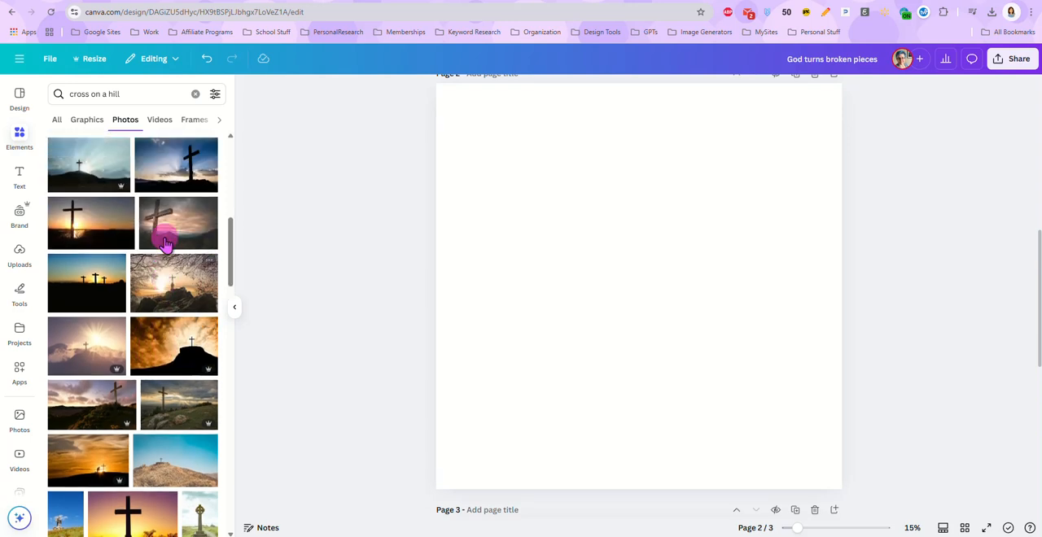
pyautogui.scroll(5, 156, 273)
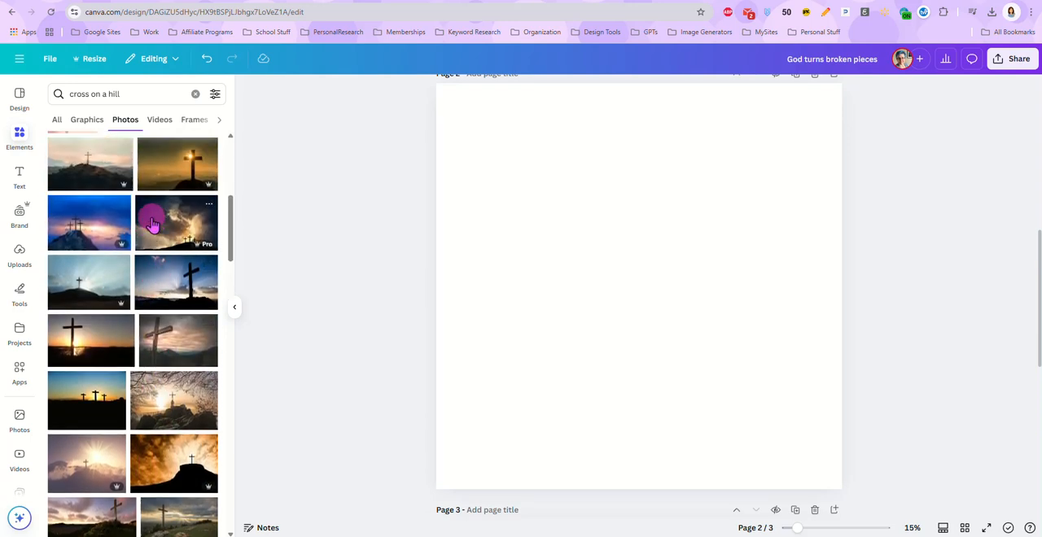
pyautogui.scroll(-5, 147, 268)
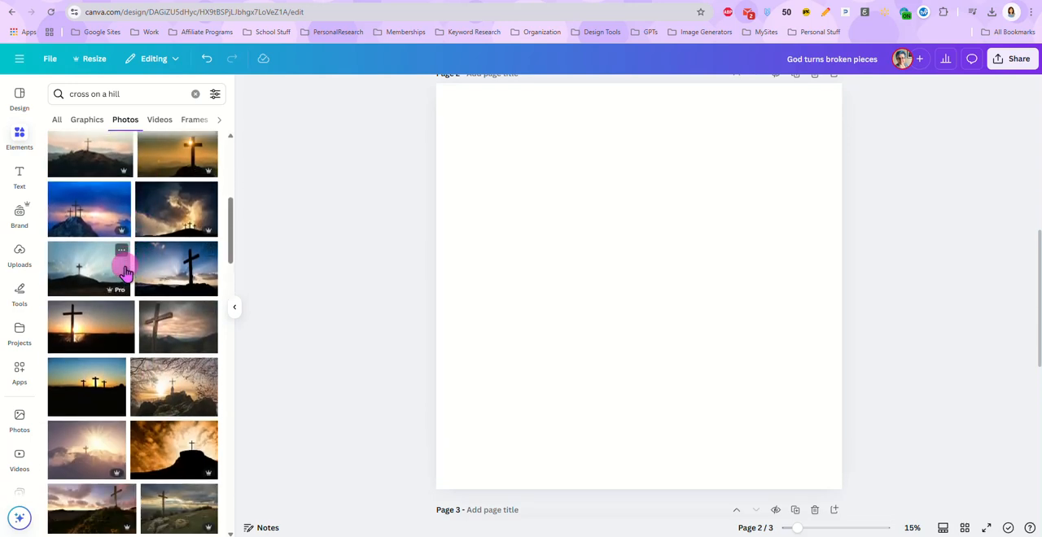
pyautogui.scroll(-5, 130, 273)
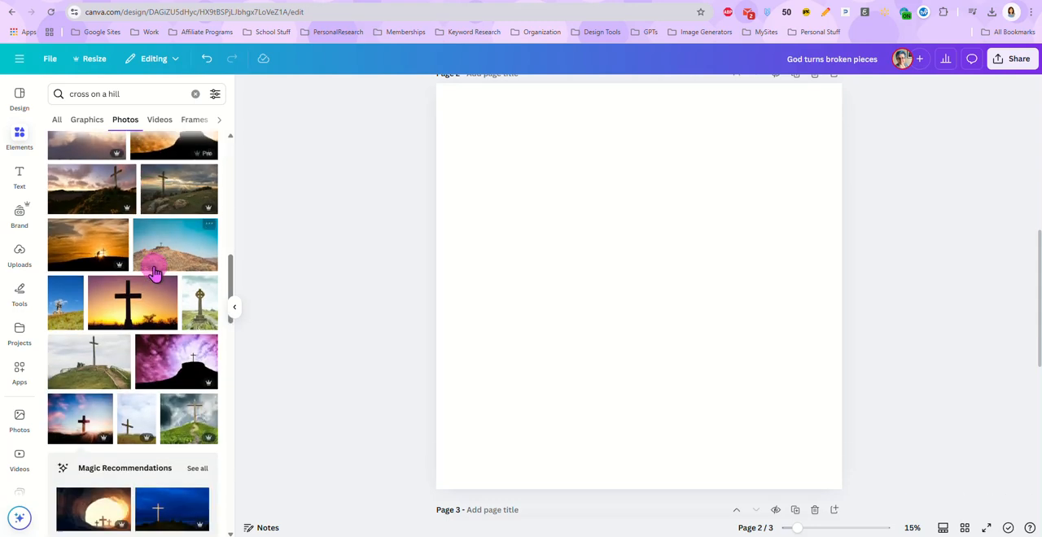
pyautogui.scroll(-1, 151, 281)
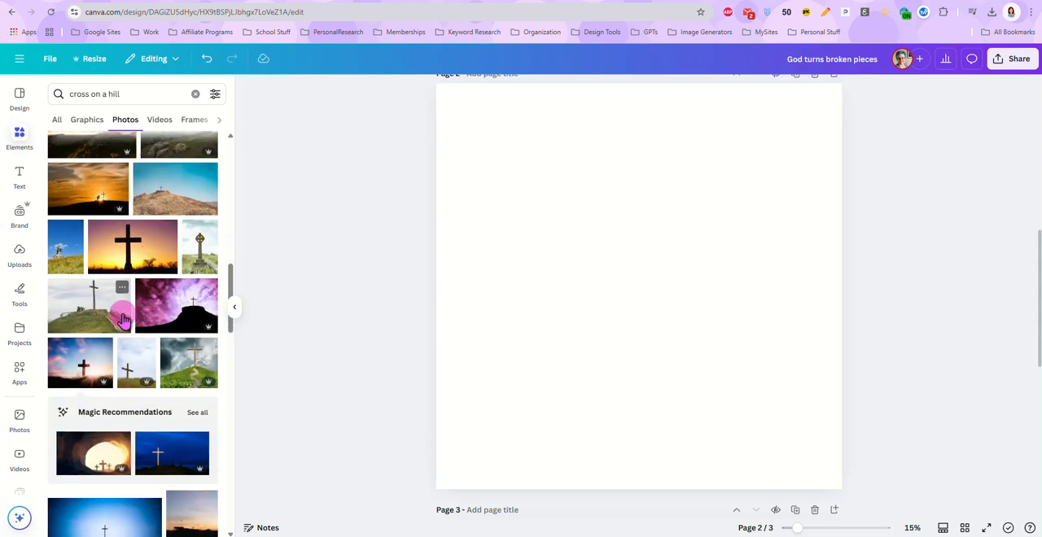
pyautogui.scroll(-1, 126, 318)
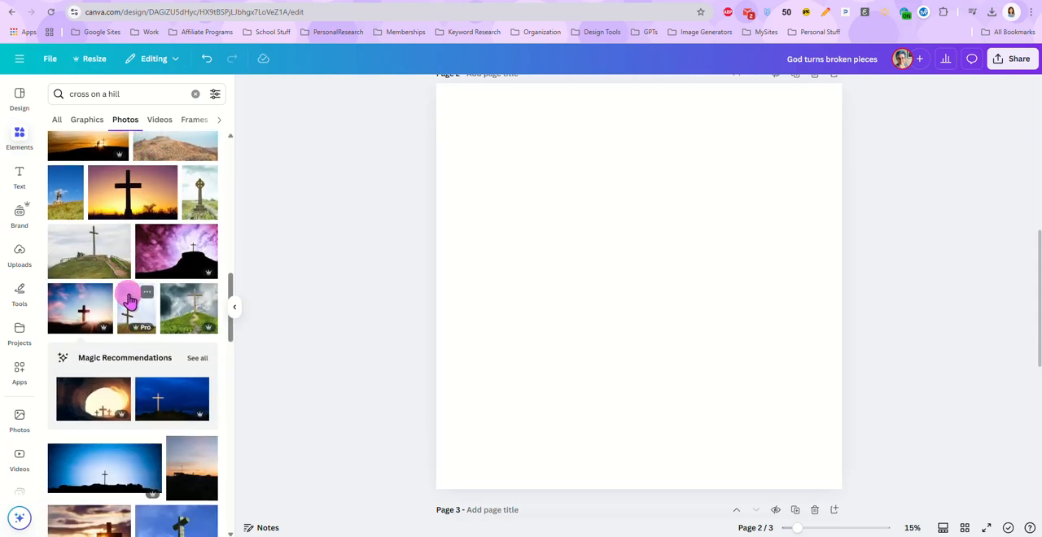
pyautogui.scroll(1, 130, 299)
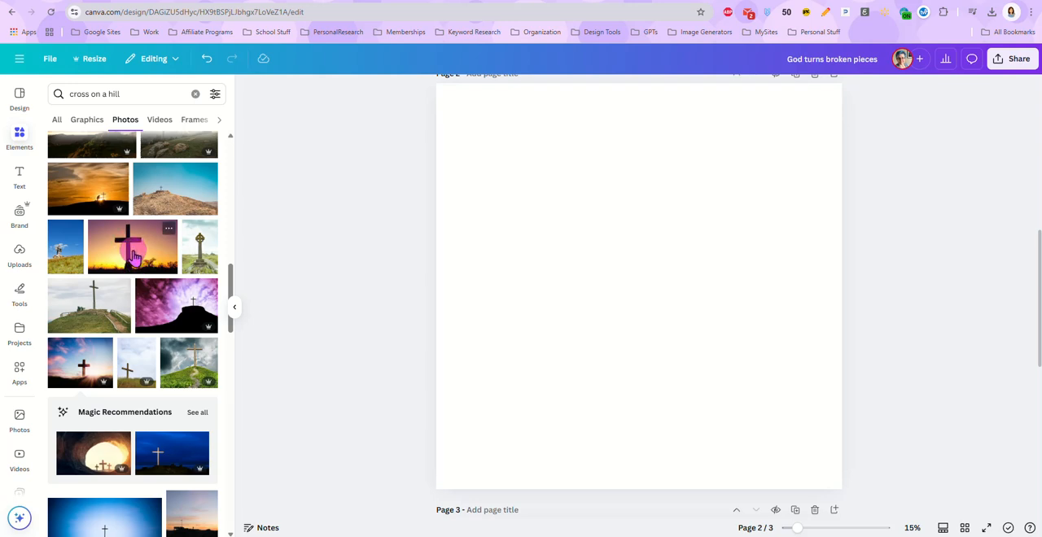
pyautogui.click(132, 255)
pyautogui.click(640, 262)
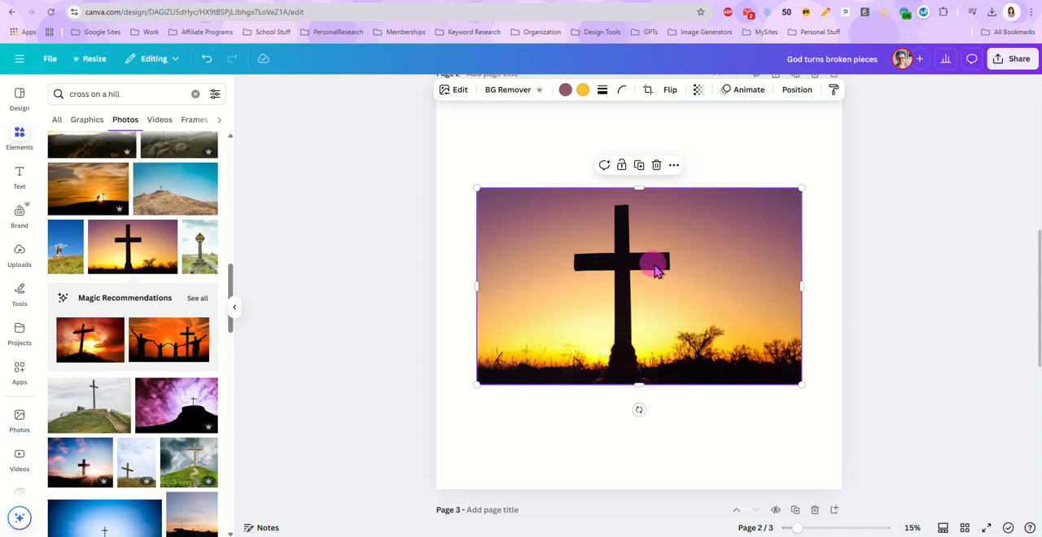
pyautogui.rightClick(636, 269)
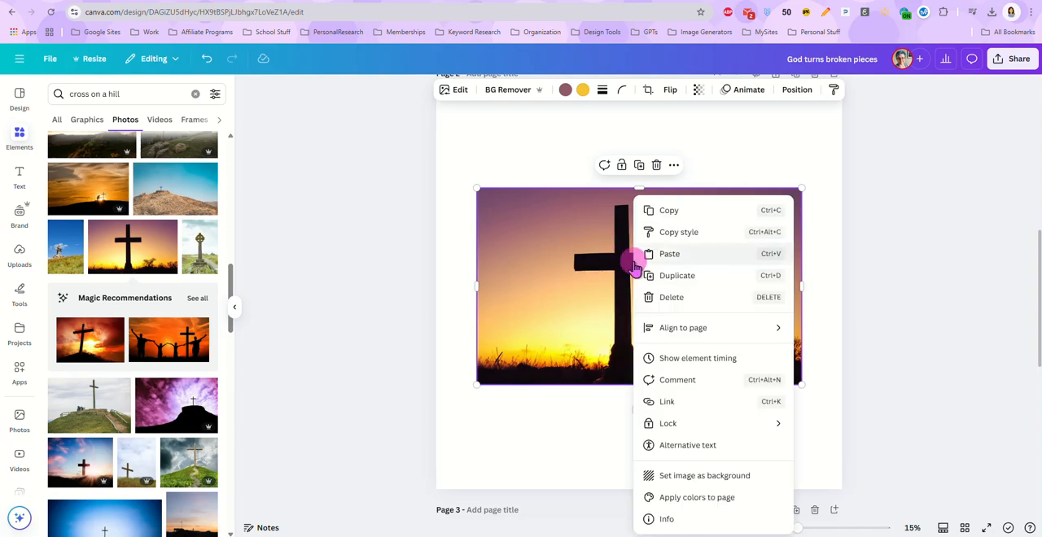
pyautogui.click(697, 480)
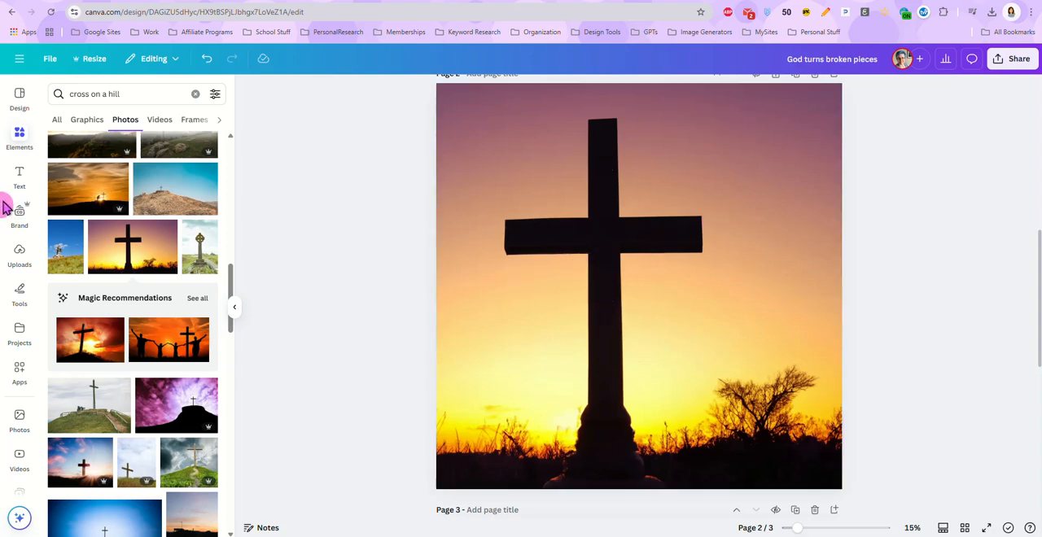
# Clear the "cross on a hill" search from the elements library
pyautogui.click(20, 136)
pyautogui.click(115, 98)
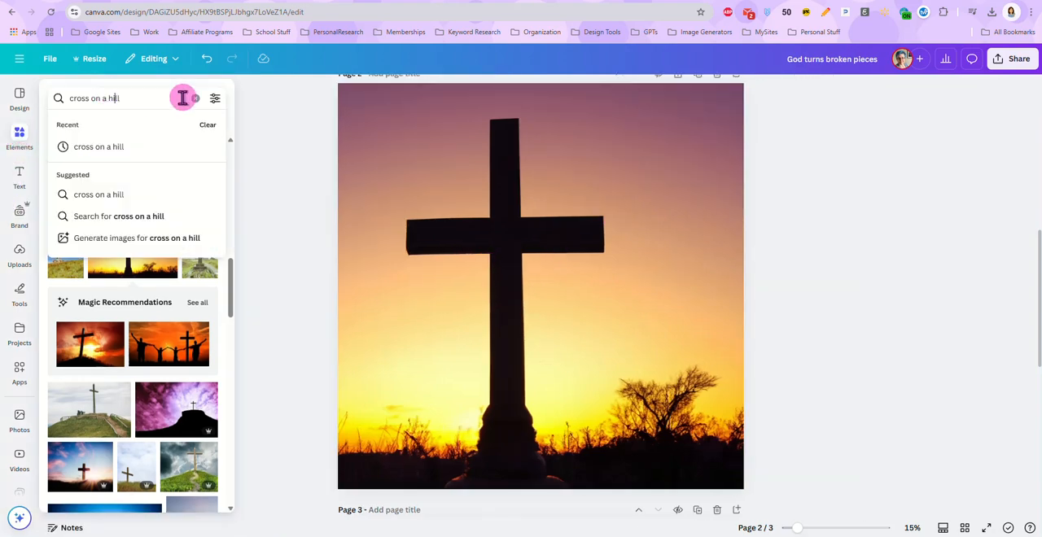
pyautogui.click(195, 99)
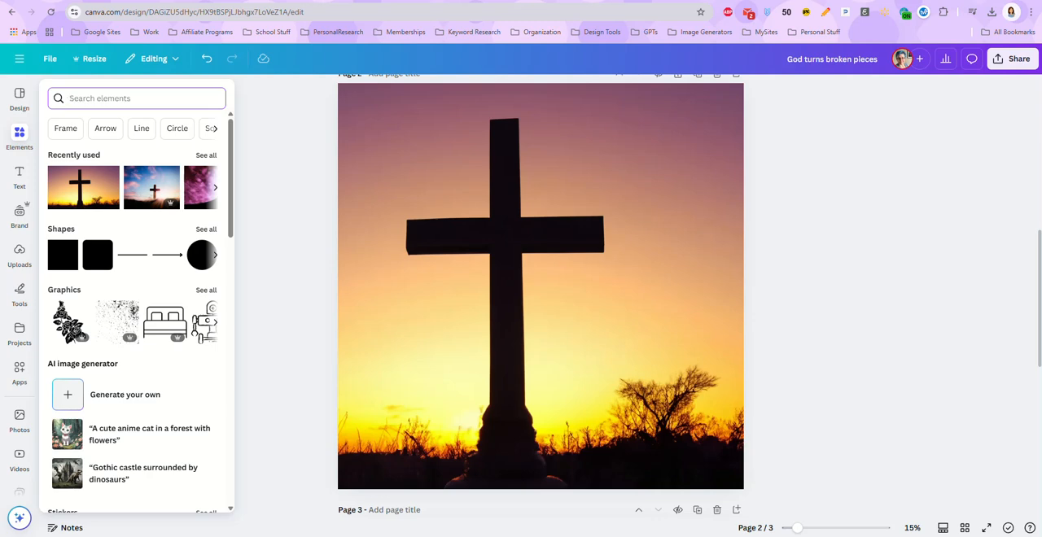
# Place BrokenOverlay2.png from the recent downloads on page 2 and enlarge it to cover the whole page
pyautogui.click(992, 12)
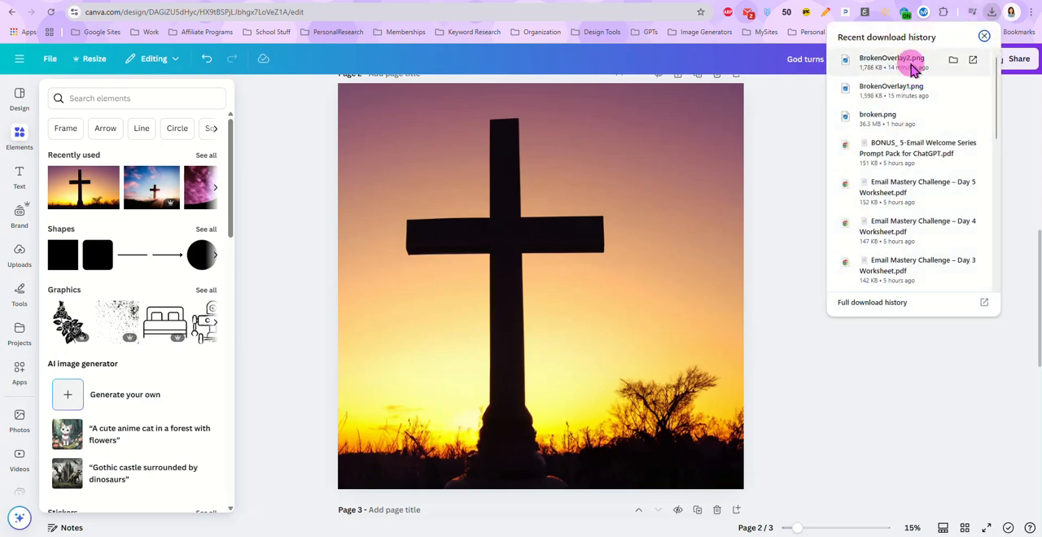
pyautogui.moveTo(909, 69); pyautogui.dragTo(573, 241)
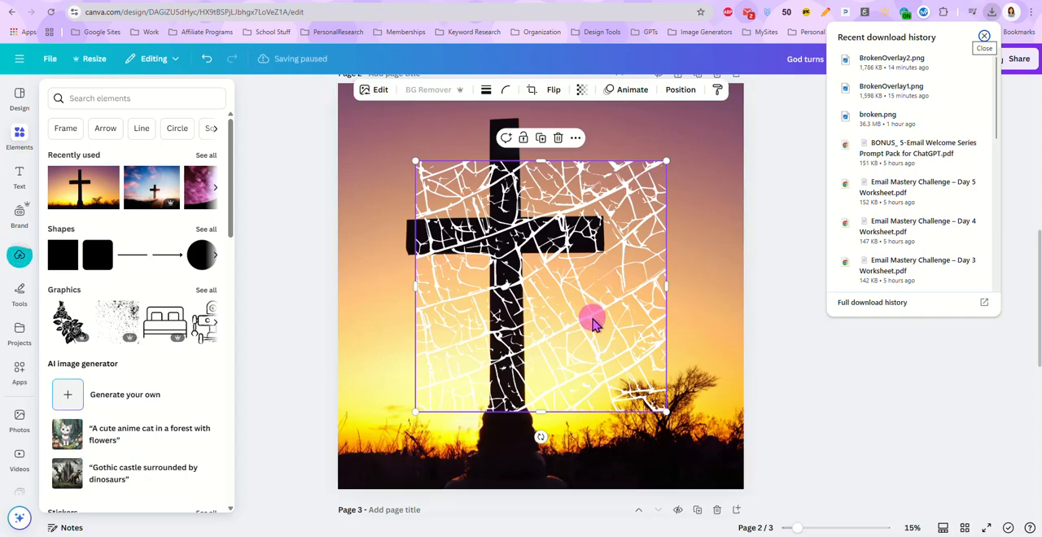
pyautogui.moveTo(593, 323); pyautogui.dragTo(518, 243)
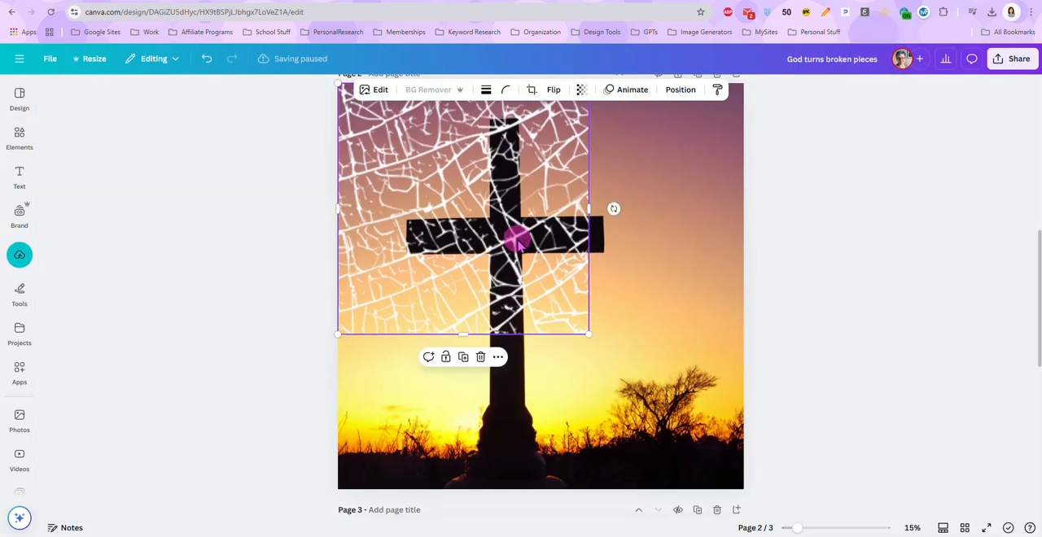
pyautogui.moveTo(589, 334); pyautogui.dragTo(740, 486)
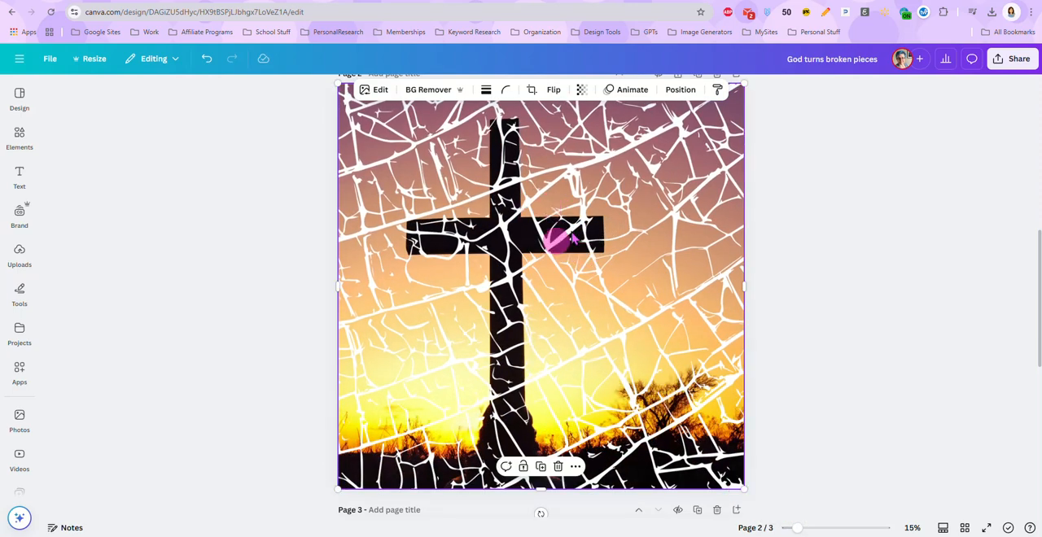
pyautogui.click(763, 259)
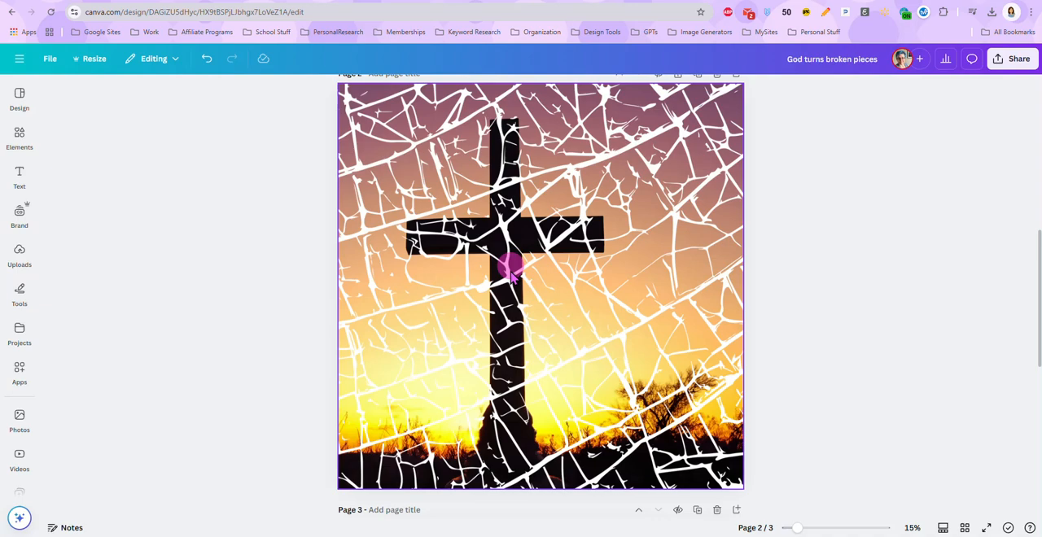
# Download only the current page (Page 2) as a PNG at size 1
pyautogui.click(1011, 60)
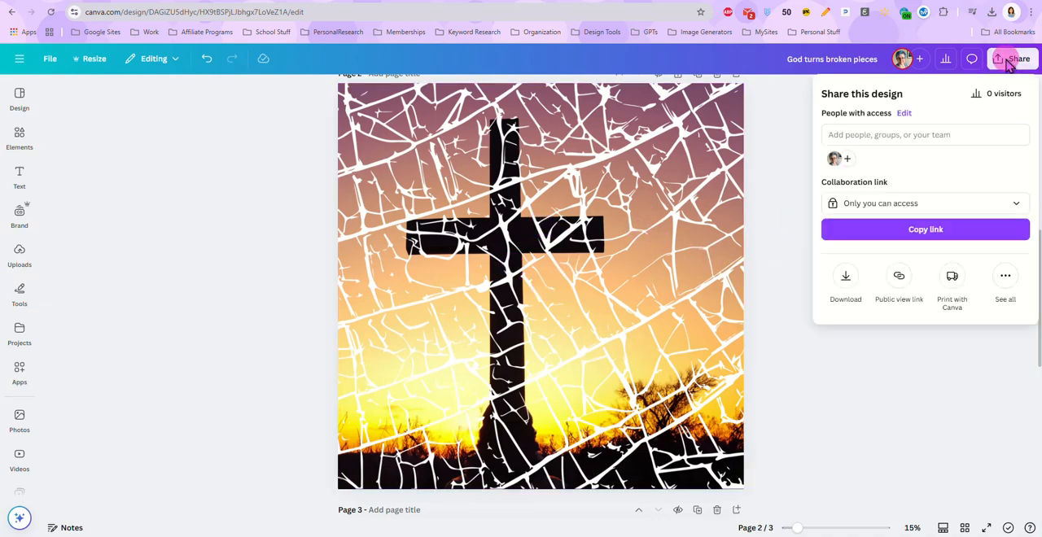
pyautogui.click(846, 277)
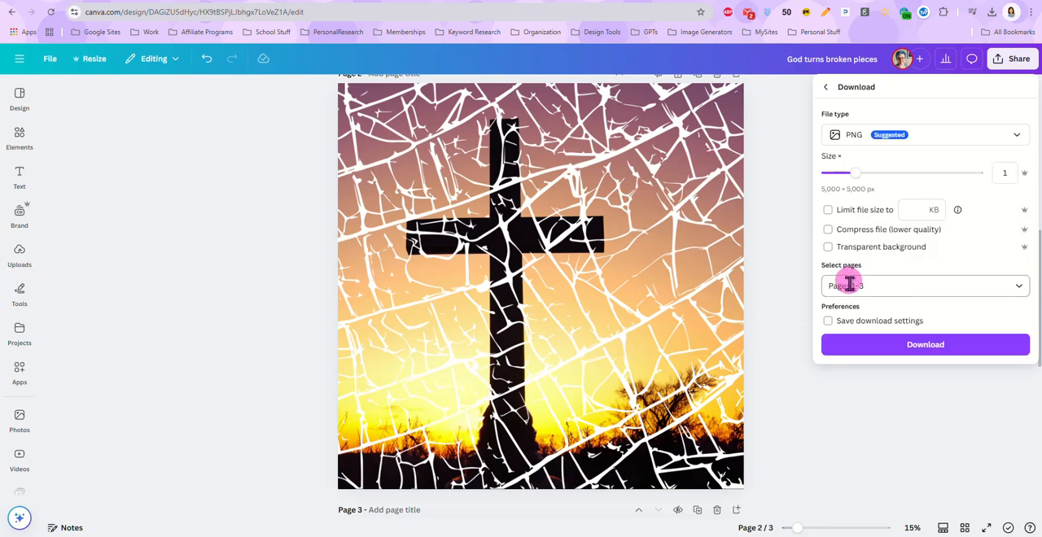
pyautogui.click(850, 285)
pyautogui.click(838, 360)
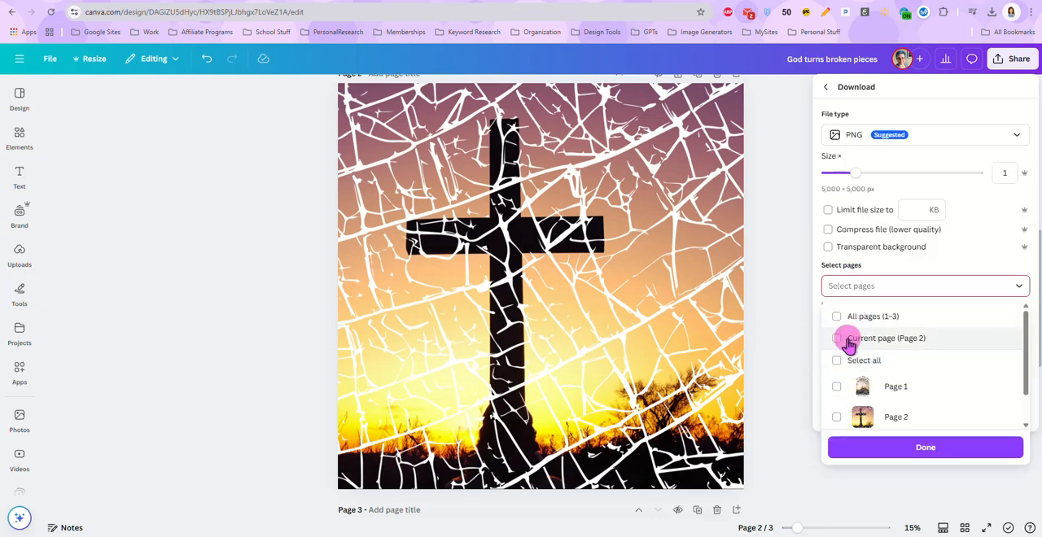
pyautogui.click(849, 342)
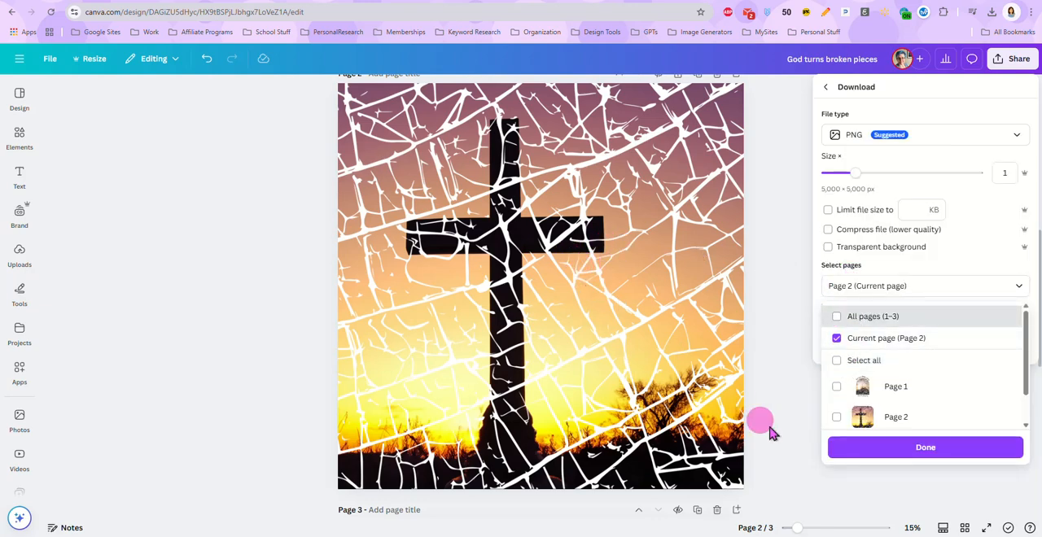
pyautogui.click(894, 448)
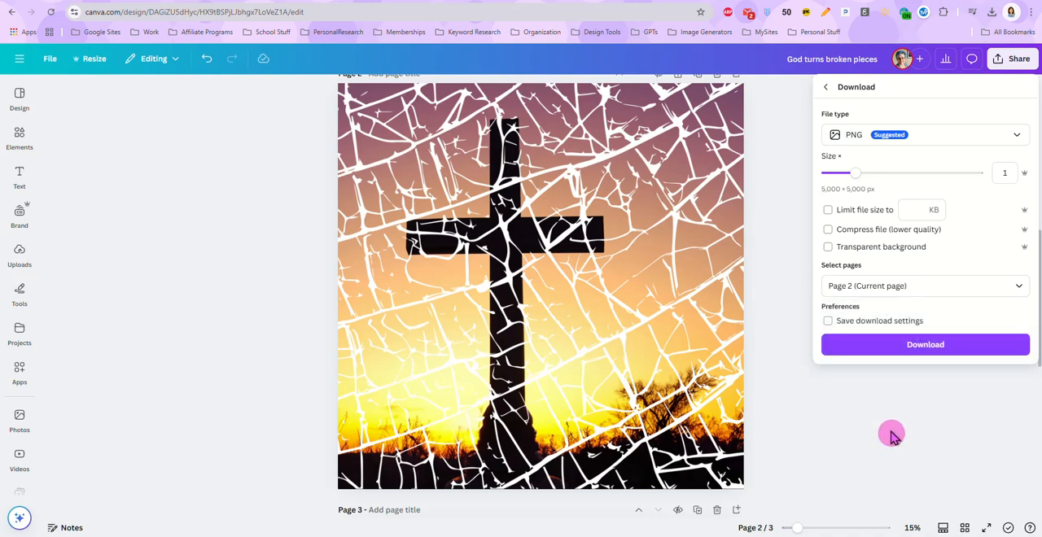
pyautogui.click(887, 346)
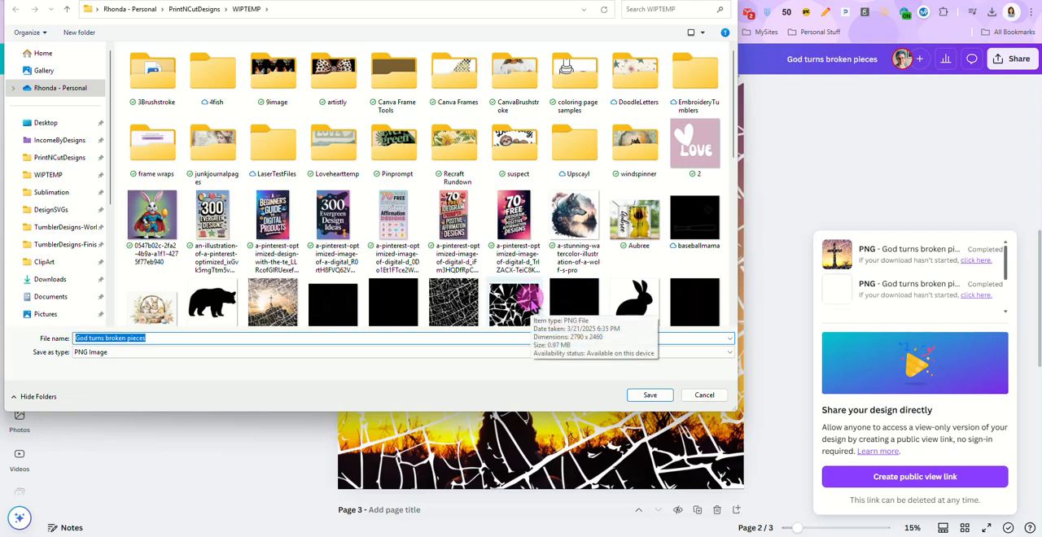
# Save the downloaded image as cross-broken in the WIPTEMP folder and dismiss the sharing pop-up
pyautogui.write('cross-')
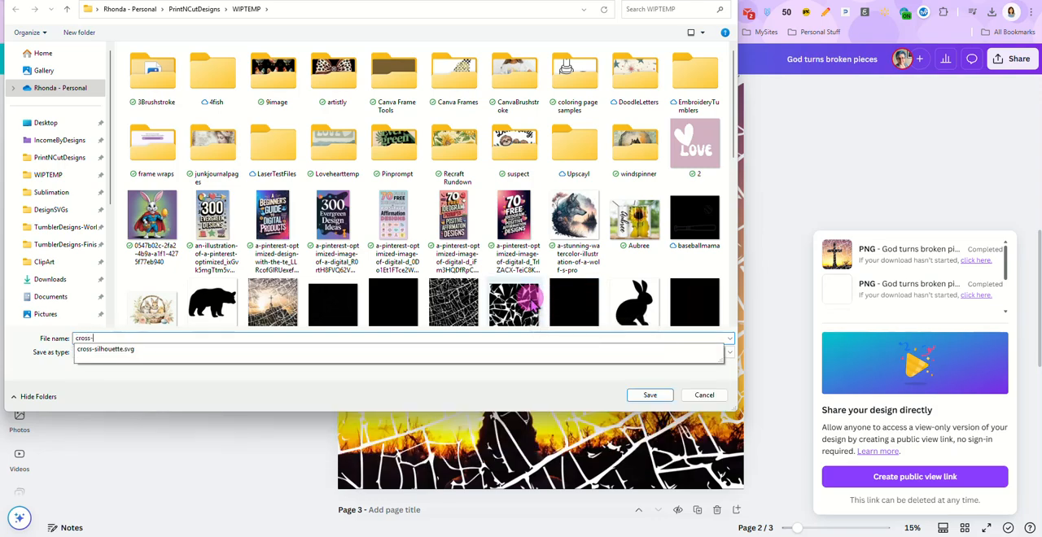
pyautogui.write('broken')
pyautogui.press('Return')
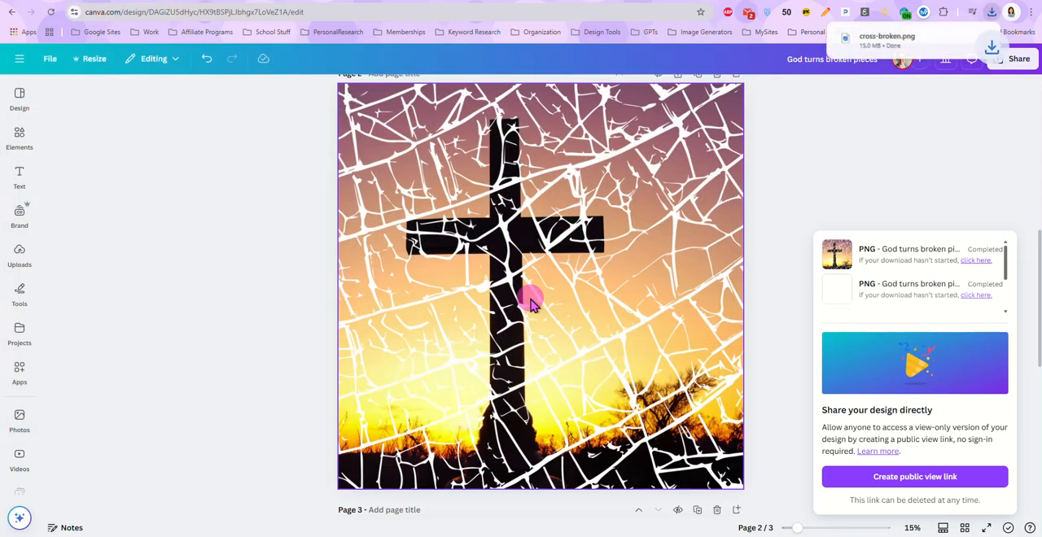
pyautogui.click(773, 173)
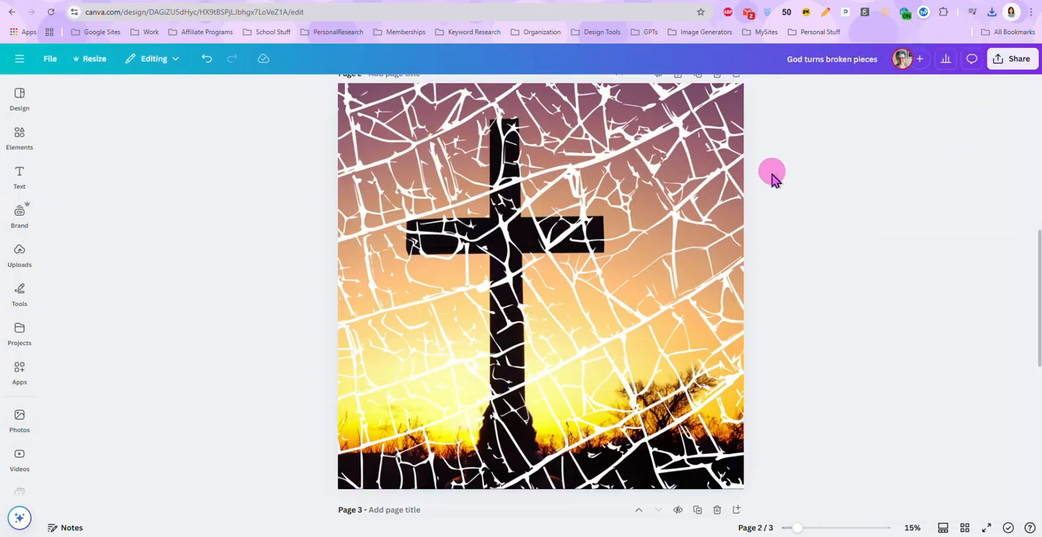
# Insert the arch-shaped frame from the basic shape frames onto page 3
pyautogui.scroll(-3, 698, 421)
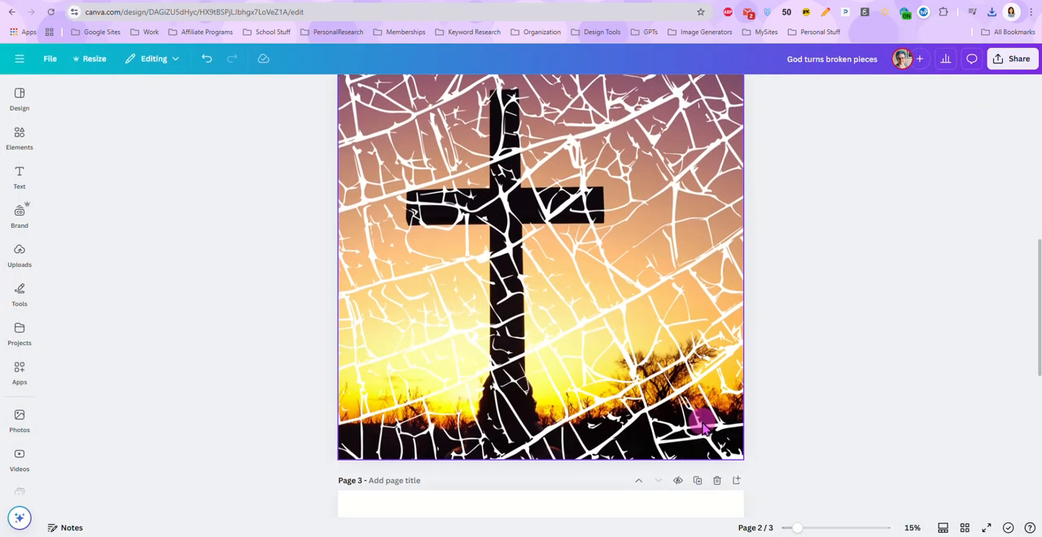
pyautogui.scroll(-3, 683, 407)
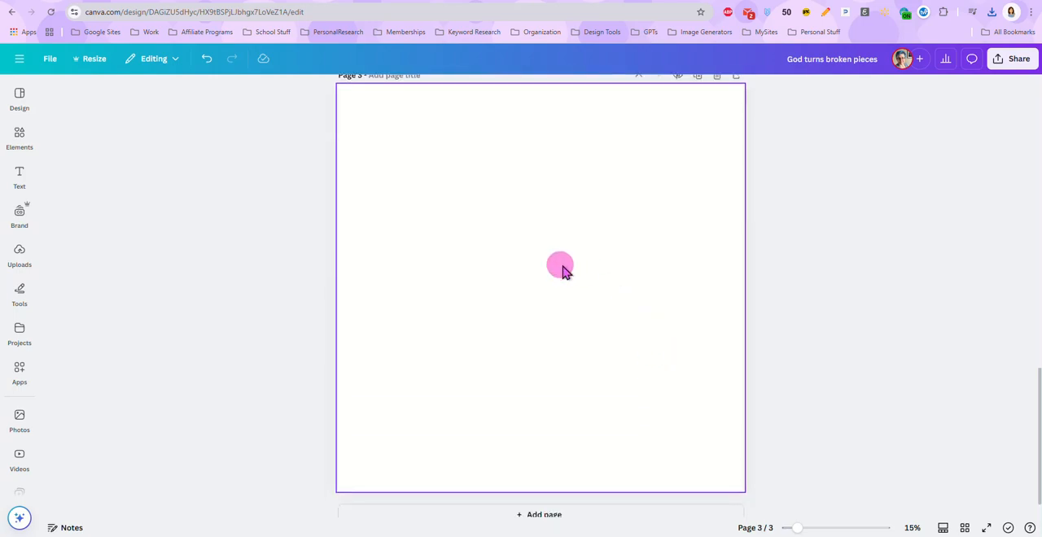
pyautogui.click(19, 134)
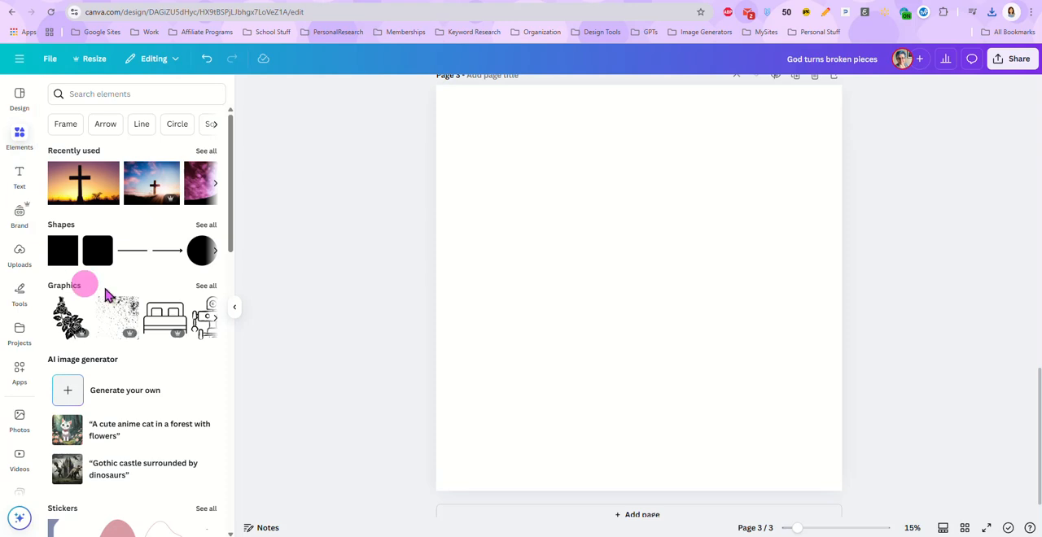
pyautogui.scroll(-5, 139, 272)
pyautogui.scroll(-5, 140, 271)
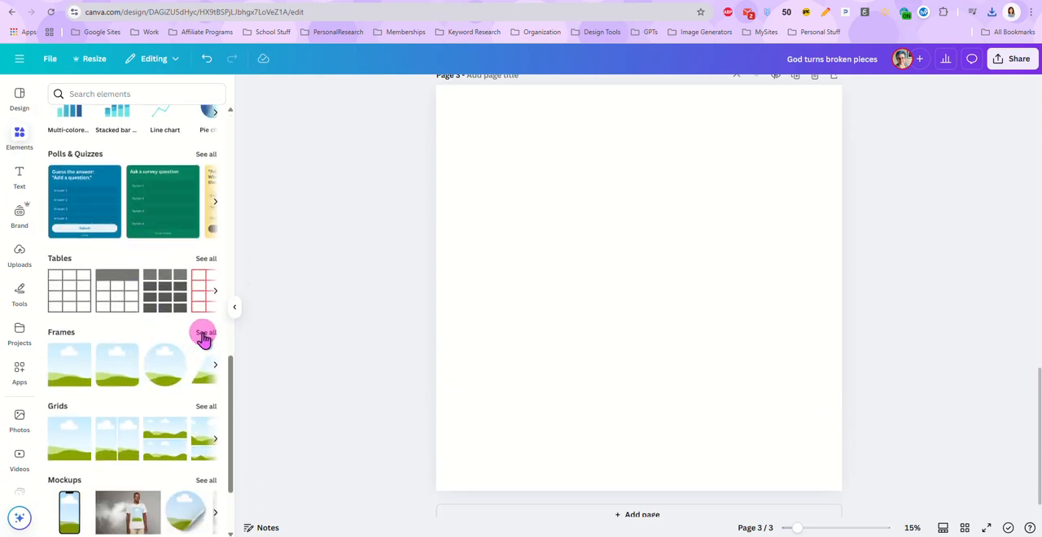
pyautogui.click(204, 334)
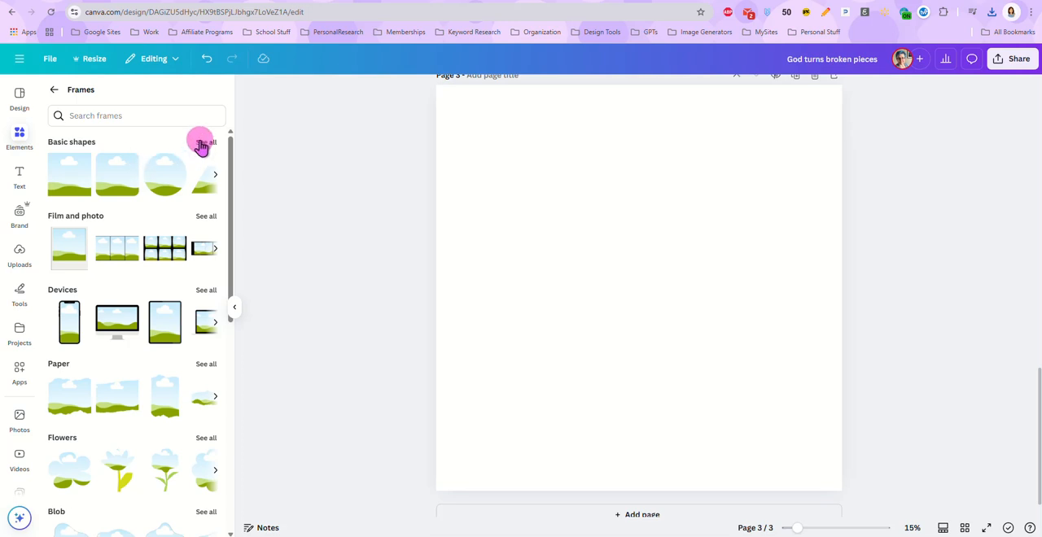
pyautogui.click(204, 143)
pyautogui.scroll(-5, 164, 260)
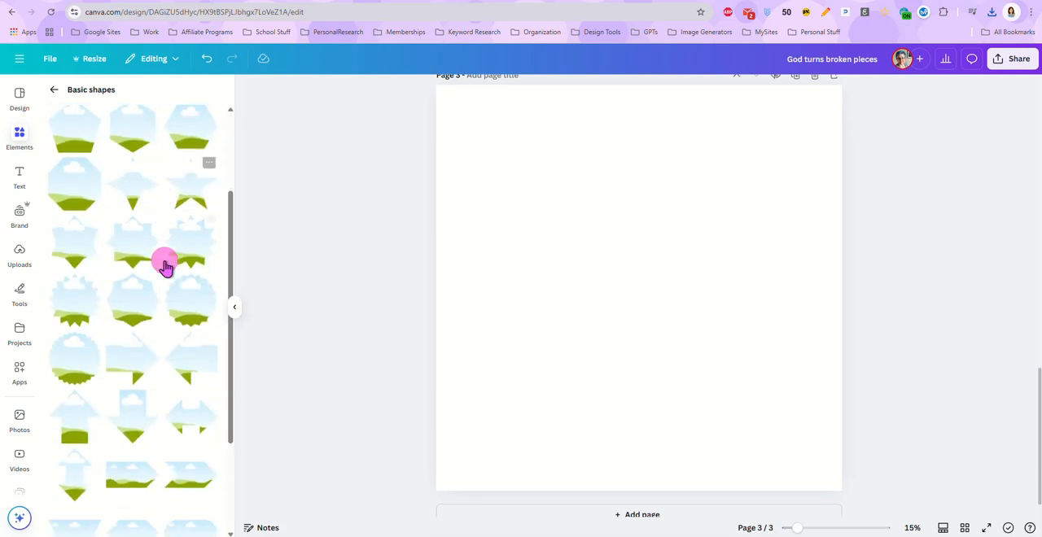
pyautogui.scroll(-8, 165, 267)
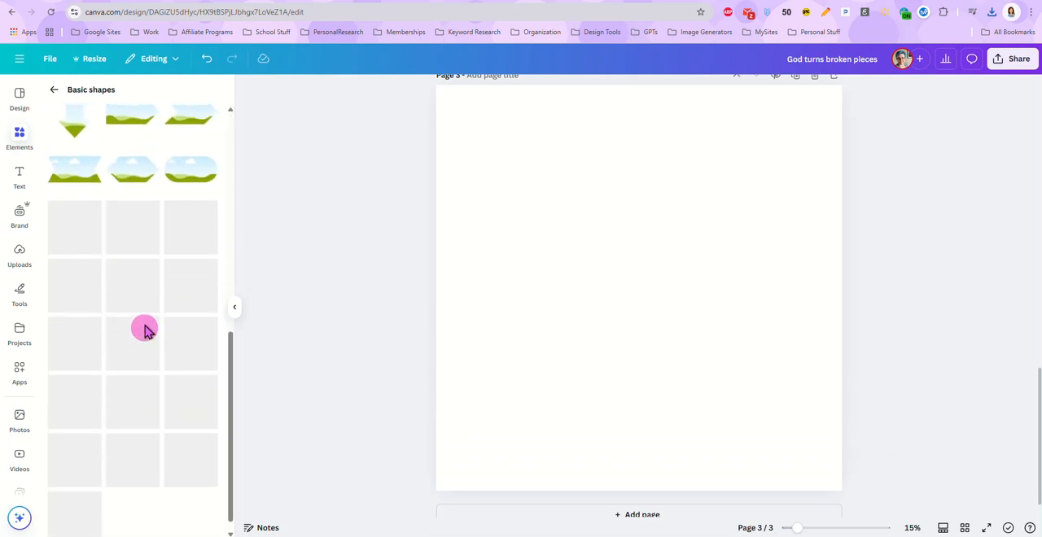
pyautogui.click(82, 498)
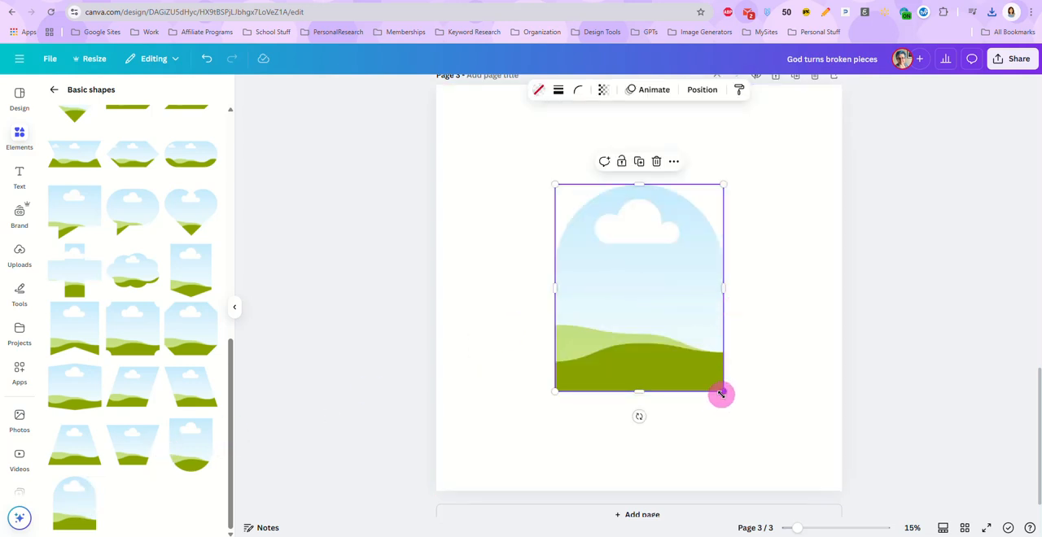
# Enlarge the arch frame to about half the page width and centre it on page 3
pyautogui.moveTo(724, 394); pyautogui.dragTo(777, 454)
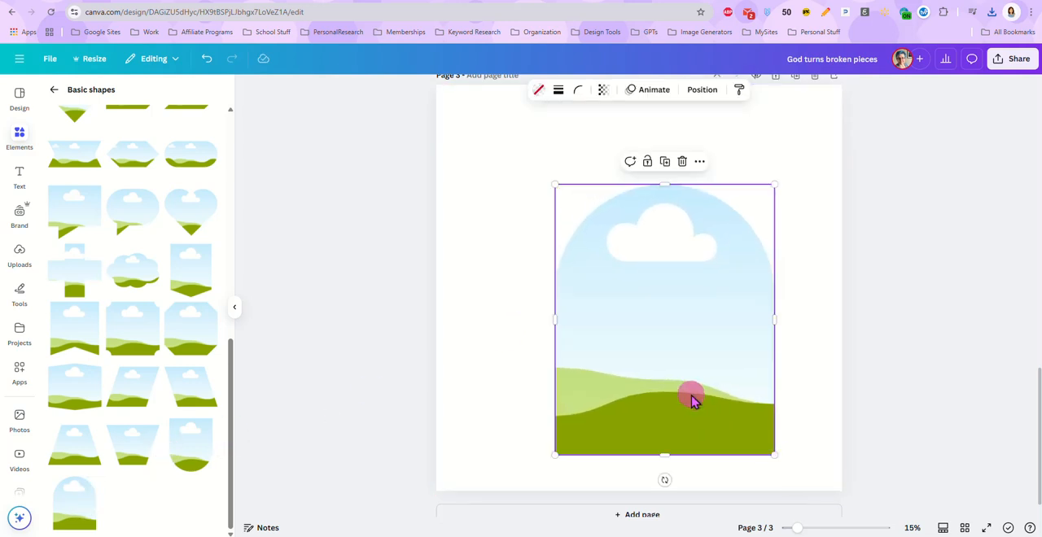
pyautogui.moveTo(692, 399); pyautogui.dragTo(665, 367)
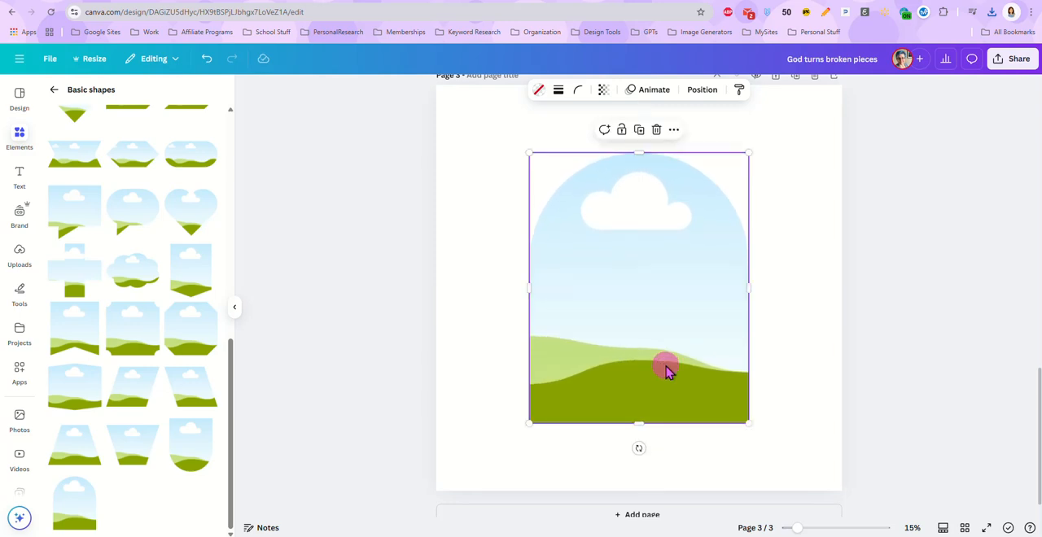
pyautogui.moveTo(798, 530); pyautogui.dragTo(794, 530)
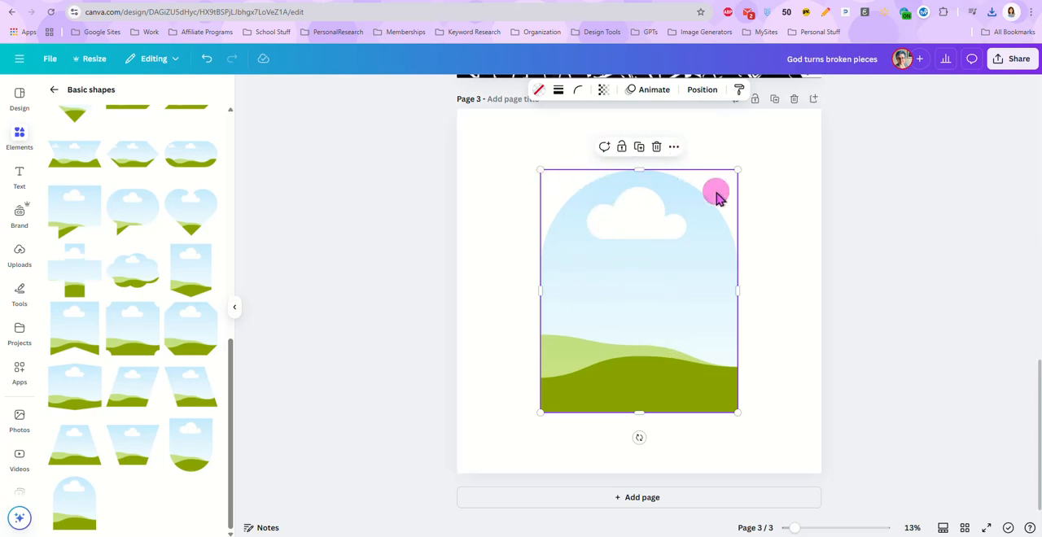
pyautogui.click(867, 216)
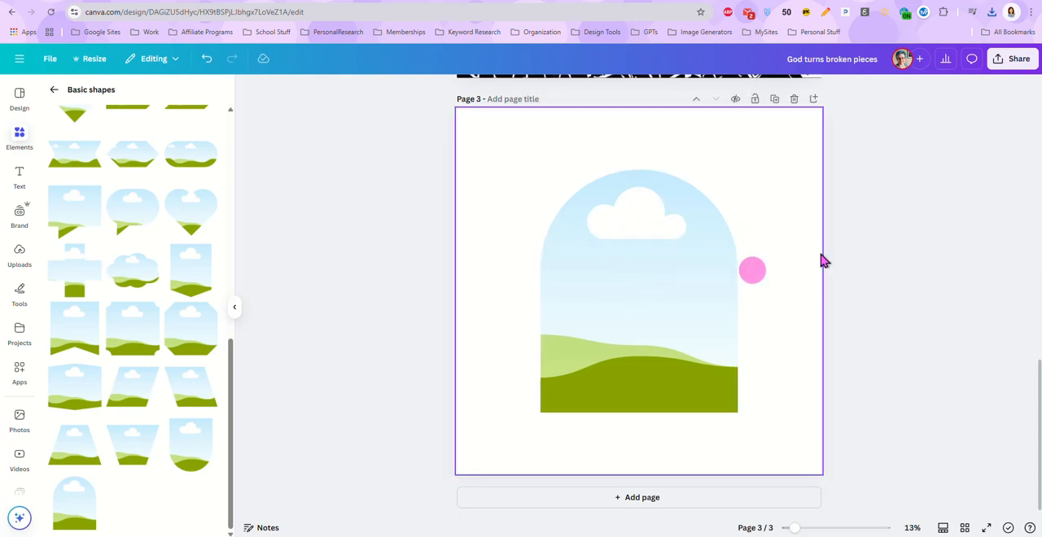
# Place cross-broken.png from the recent downloads into the arch frame
pyautogui.click(991, 16)
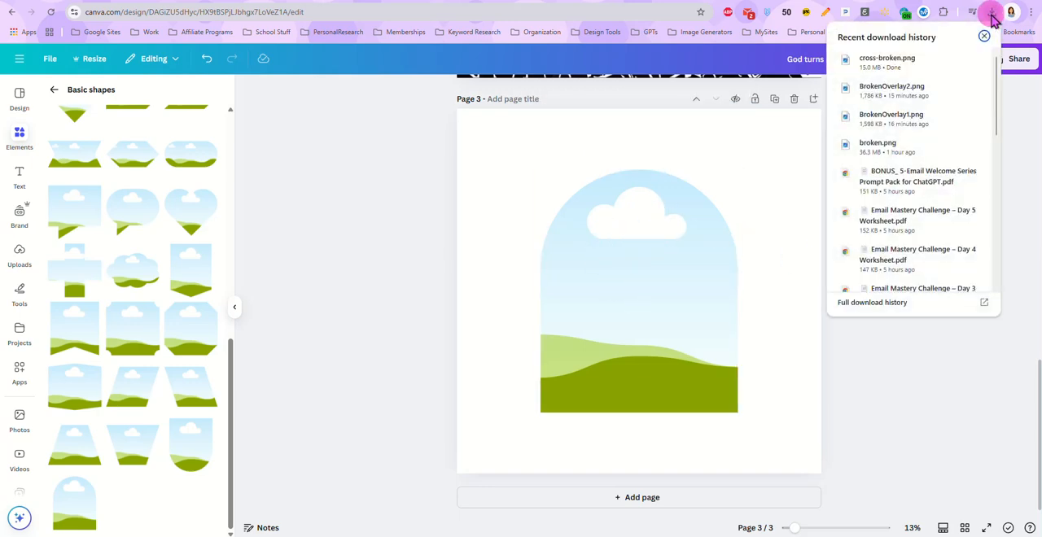
pyautogui.moveTo(847, 59); pyautogui.dragTo(649, 317)
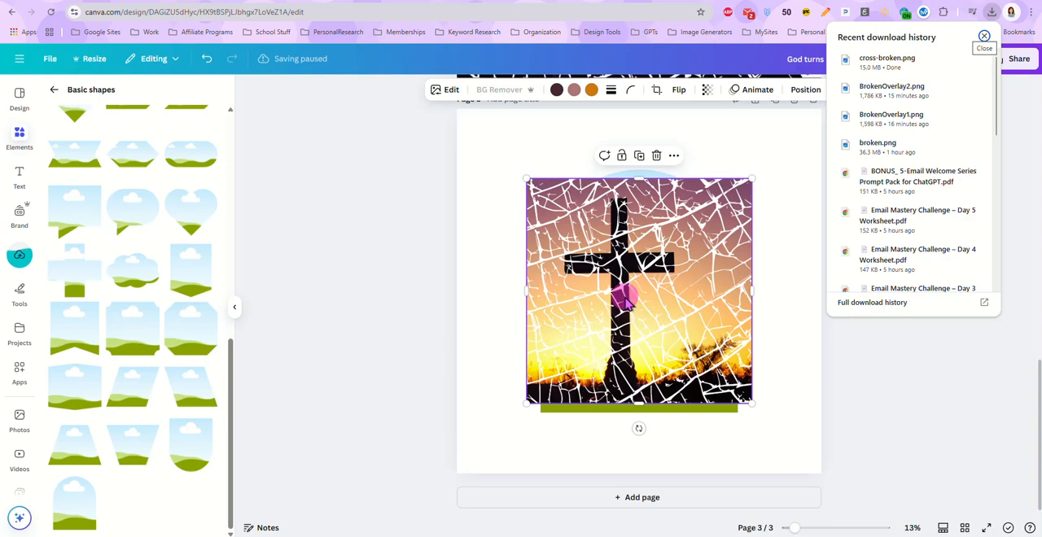
pyautogui.moveTo(624, 296); pyautogui.dragTo(624, 298)
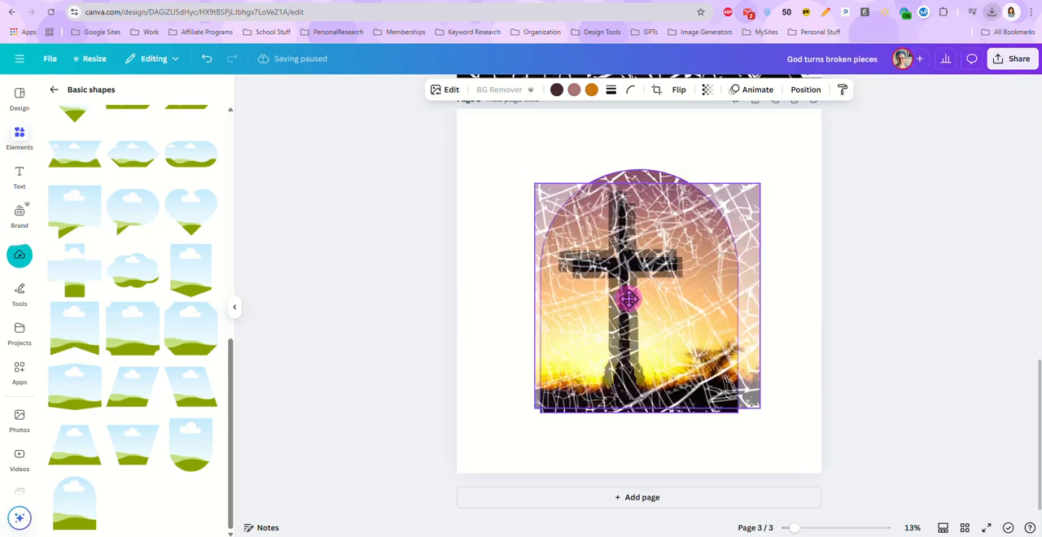
# Enlarge and reposition the image inside the arch frame so the cross sits in the middle
pyautogui.doubleClick(624, 324)
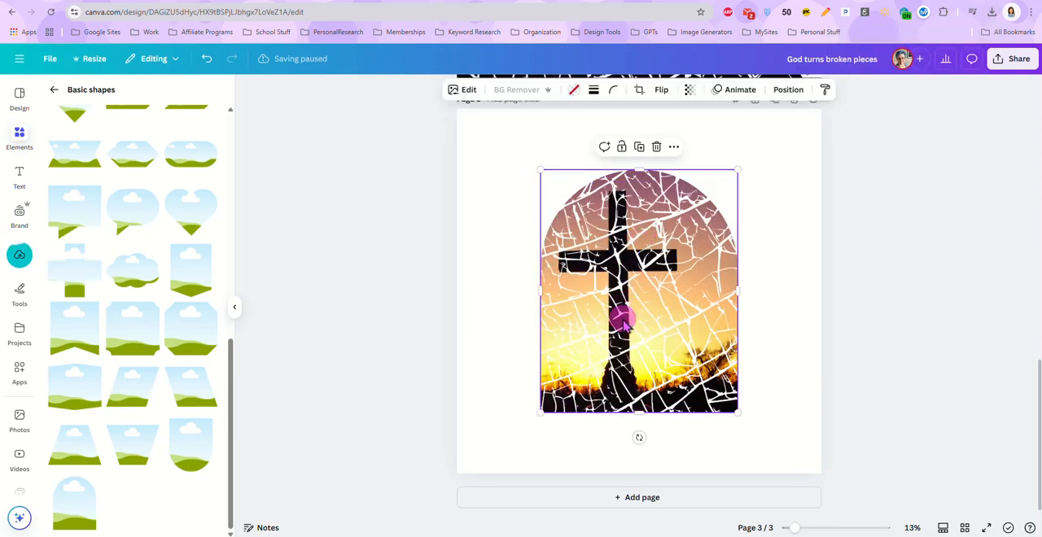
pyautogui.moveTo(615, 326); pyautogui.dragTo(650, 330)
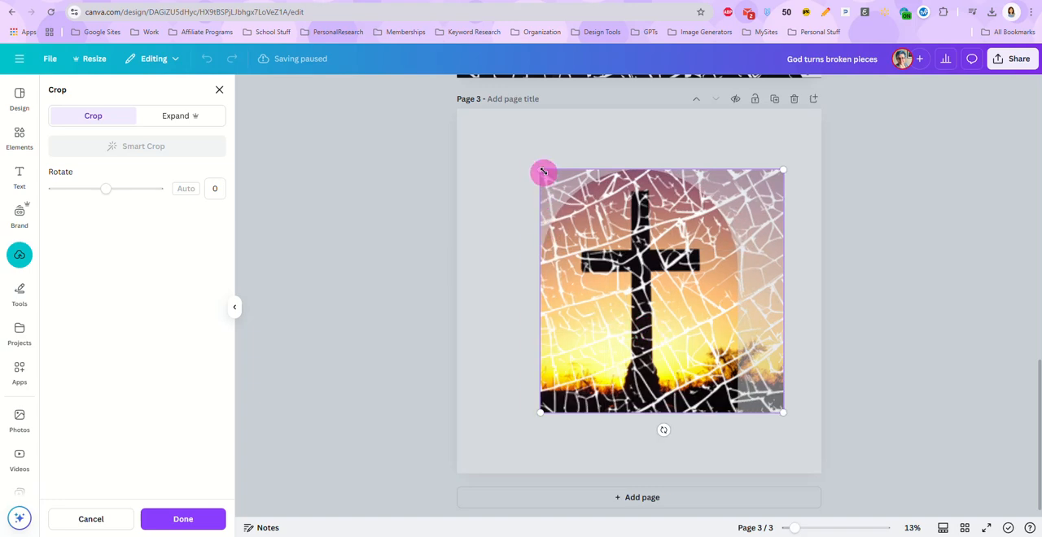
pyautogui.moveTo(544, 170); pyautogui.dragTo(492, 155)
pyautogui.moveTo(611, 276); pyautogui.dragTo(636, 313)
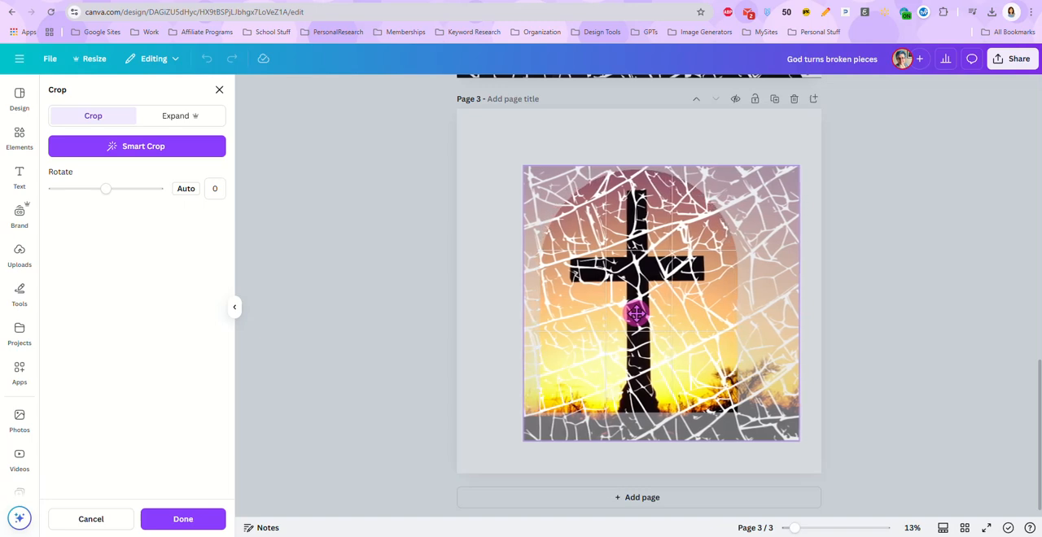
pyautogui.click(858, 296)
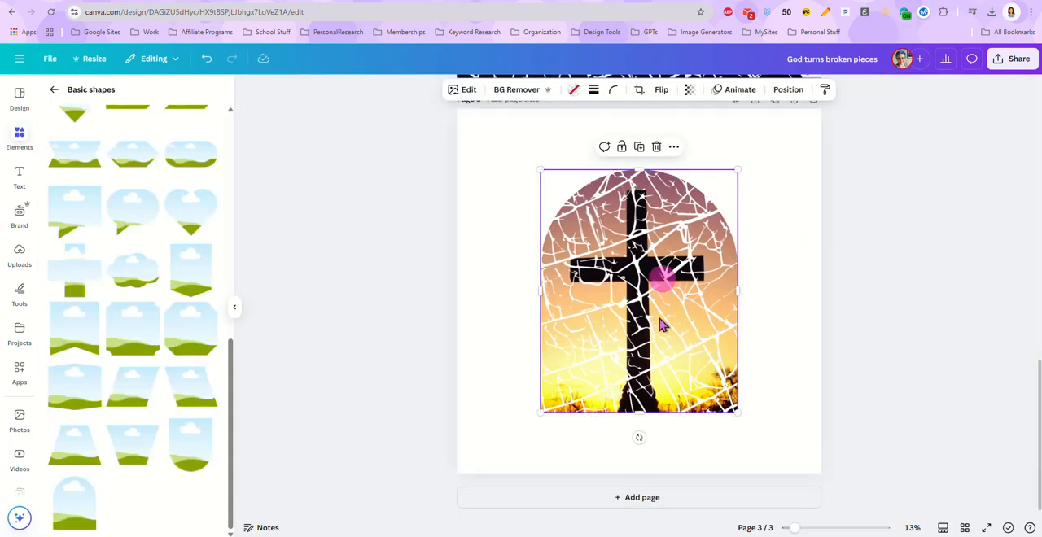
pyautogui.click(870, 299)
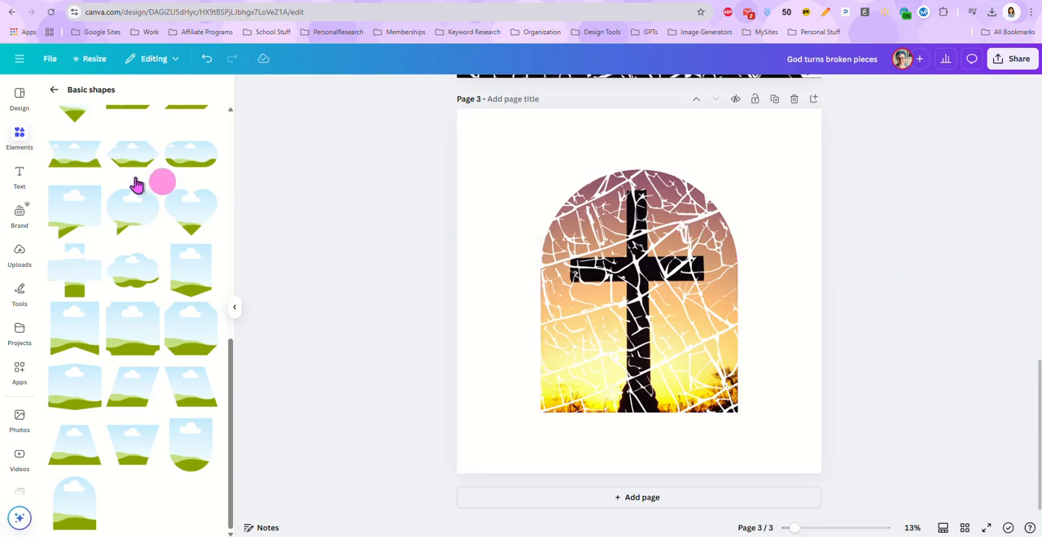
# Add a heading text box to page 3 and move it above the arch frame
pyautogui.click(18, 176)
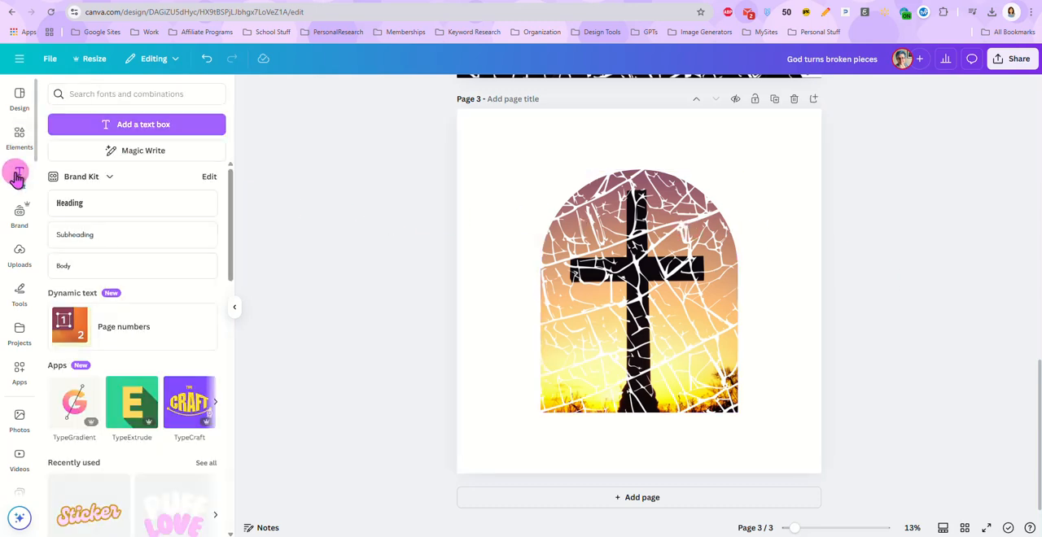
pyautogui.click(153, 210)
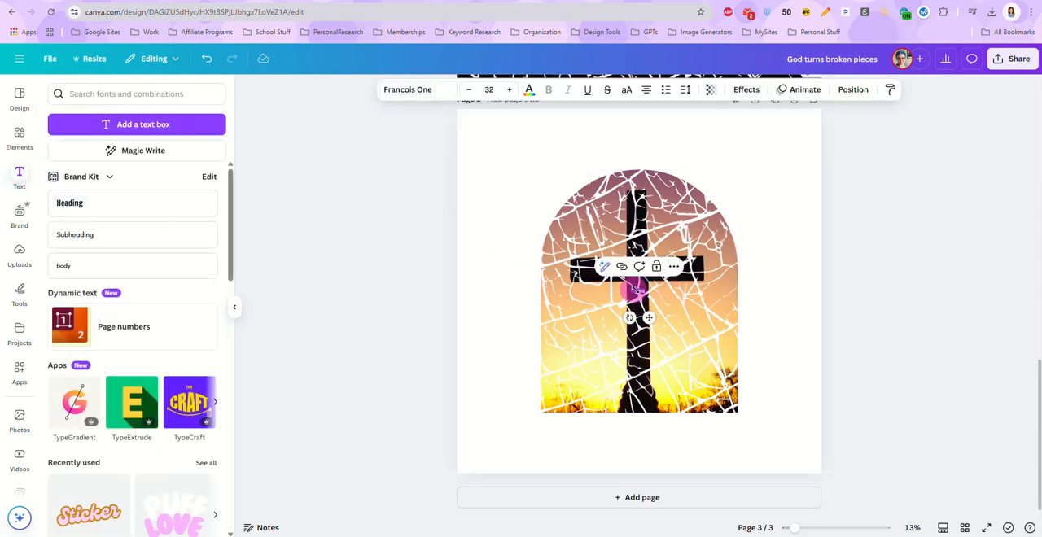
pyautogui.moveTo(633, 287); pyautogui.dragTo(540, 233)
pyautogui.doubleClick(601, 279)
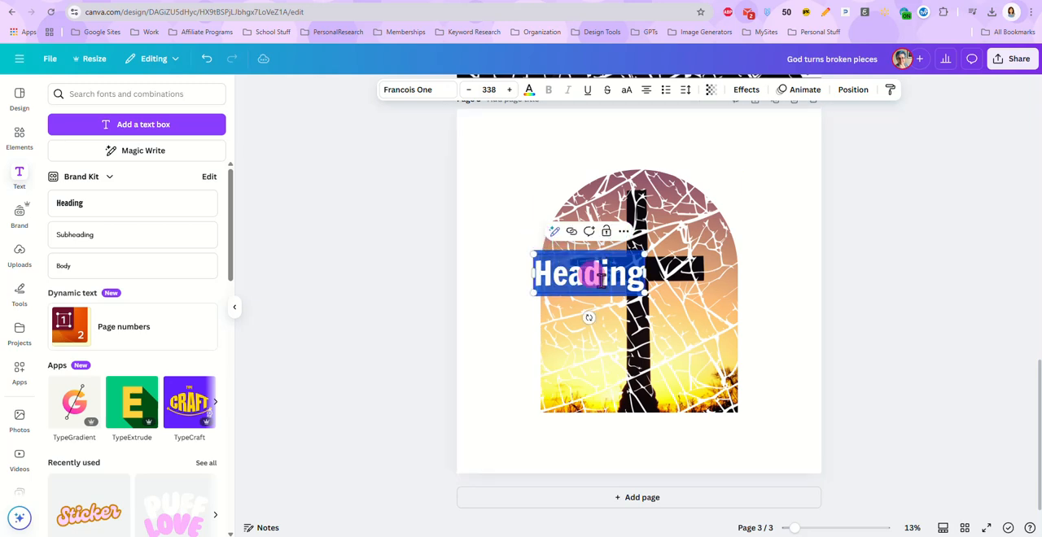
pyautogui.click(505, 221)
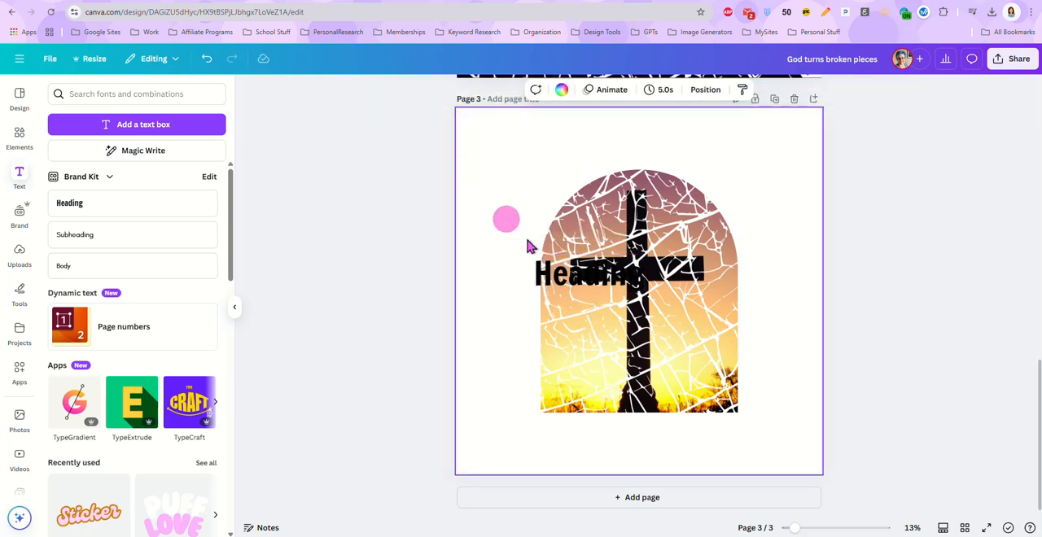
pyautogui.moveTo(551, 272); pyautogui.dragTo(617, 149)
# Replace the heading text with "God turns broken pieces"
pyautogui.doubleClick(643, 149)
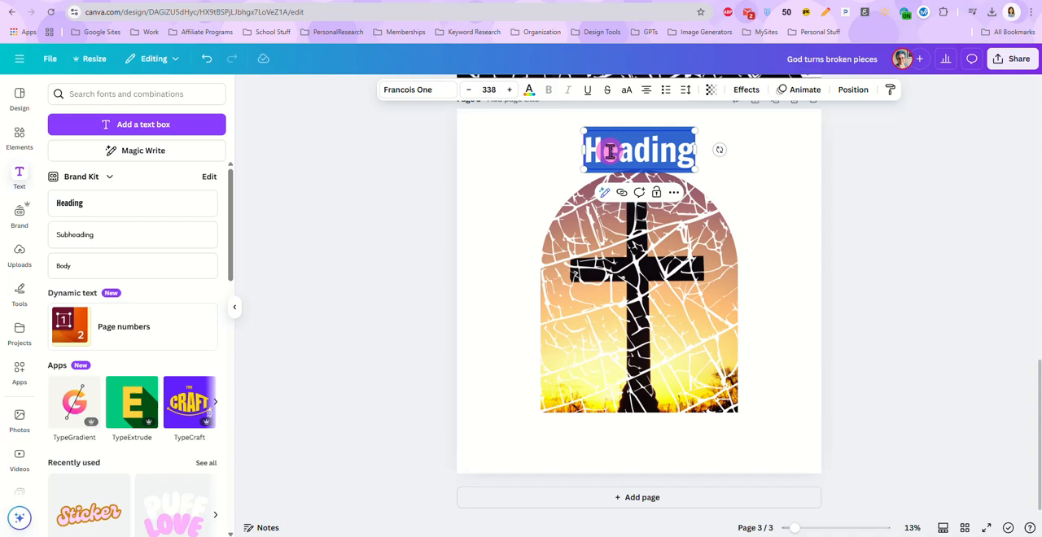
pyautogui.write('God')
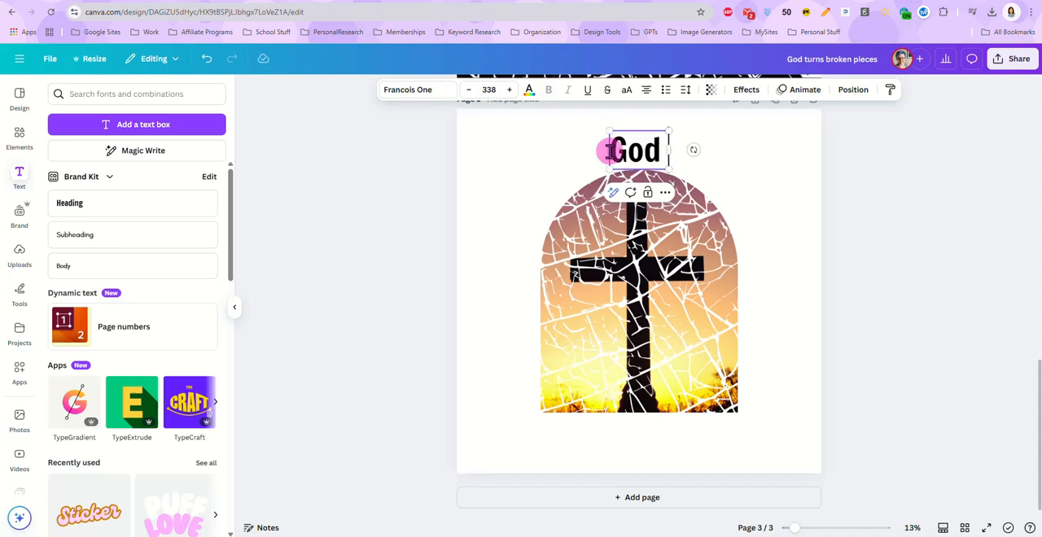
pyautogui.write(' turn')
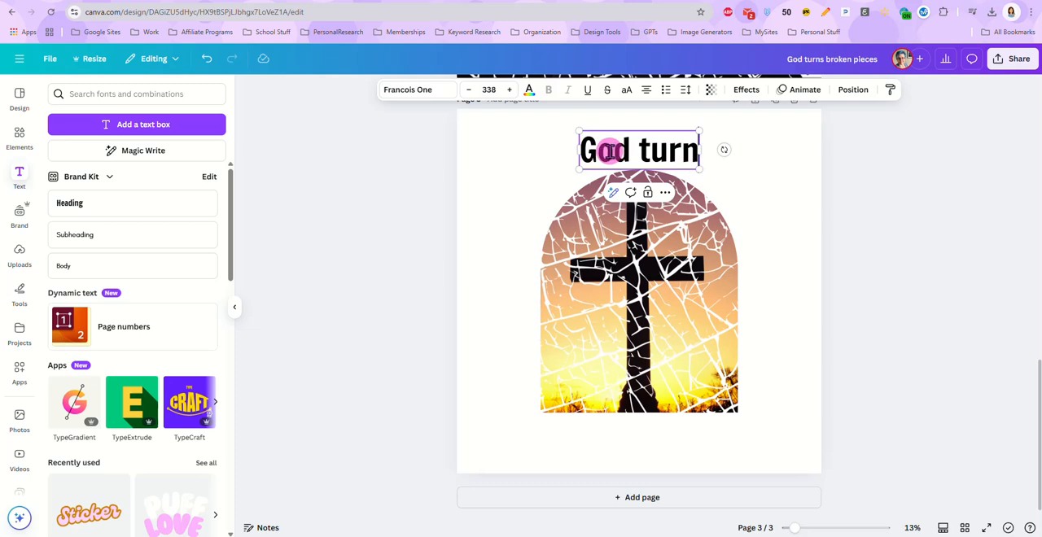
pyautogui.write('s broken')
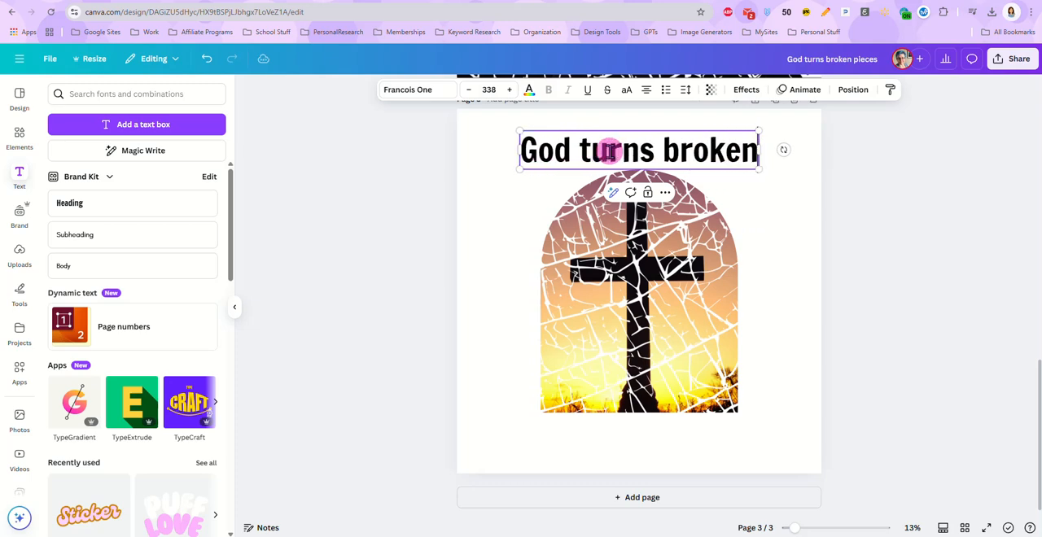
pyautogui.write(' pieces')
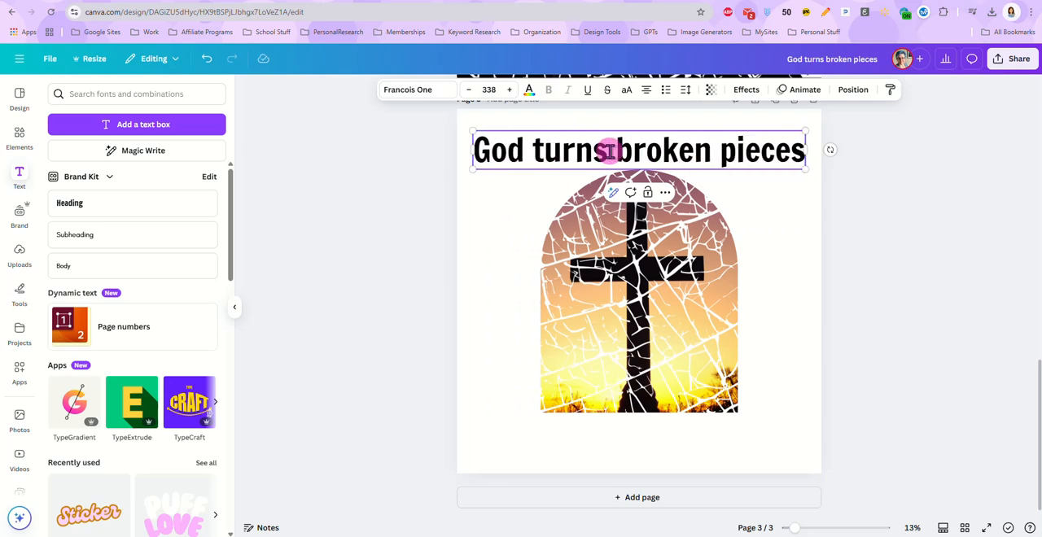
# Change the font of the "God turns broken pieces" heading to Daydream from the Handwriting fonts
pyautogui.hotkey('ctrl', 'a')
pyautogui.click(410, 90)
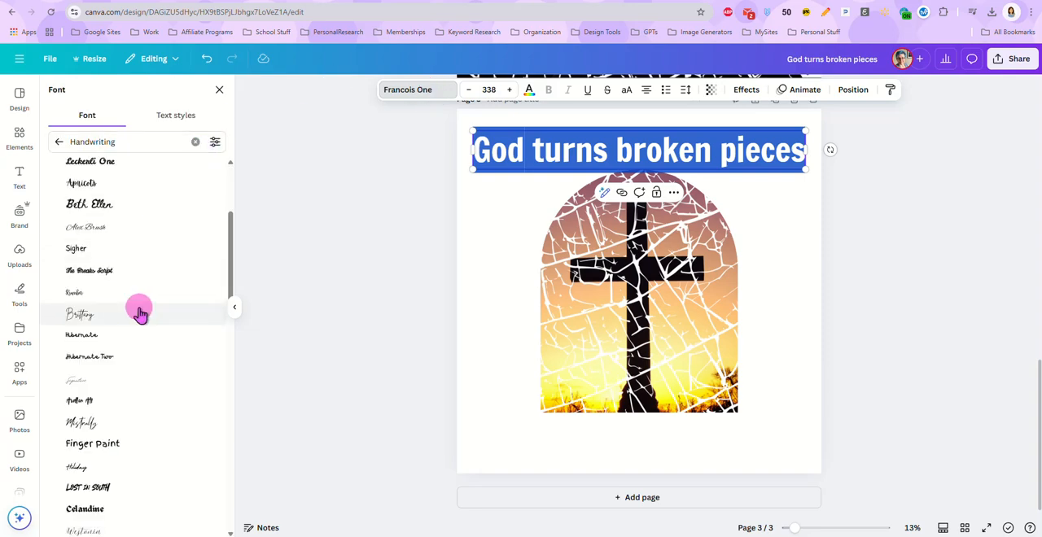
pyautogui.scroll(-2, 140, 315)
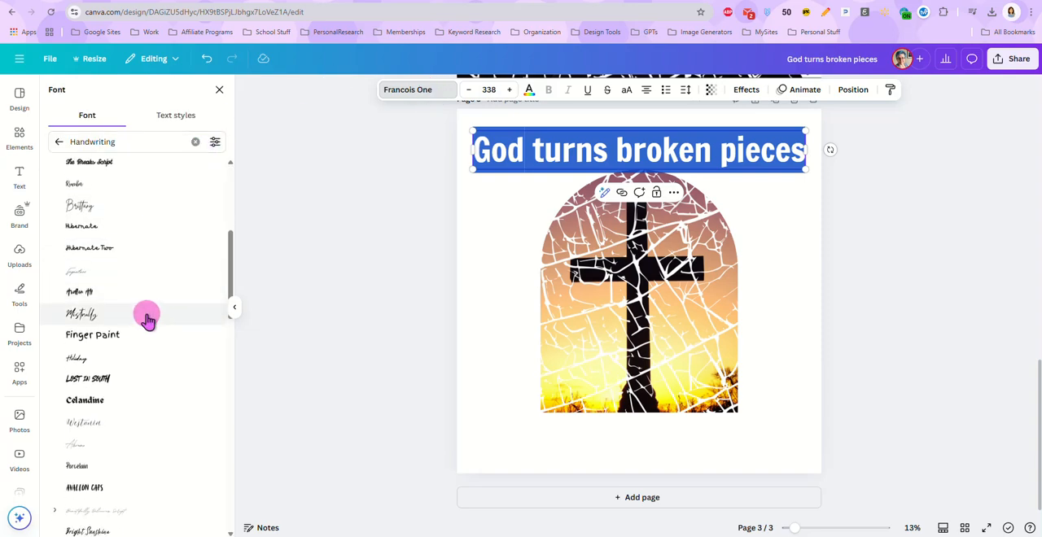
pyautogui.scroll(-2, 148, 320)
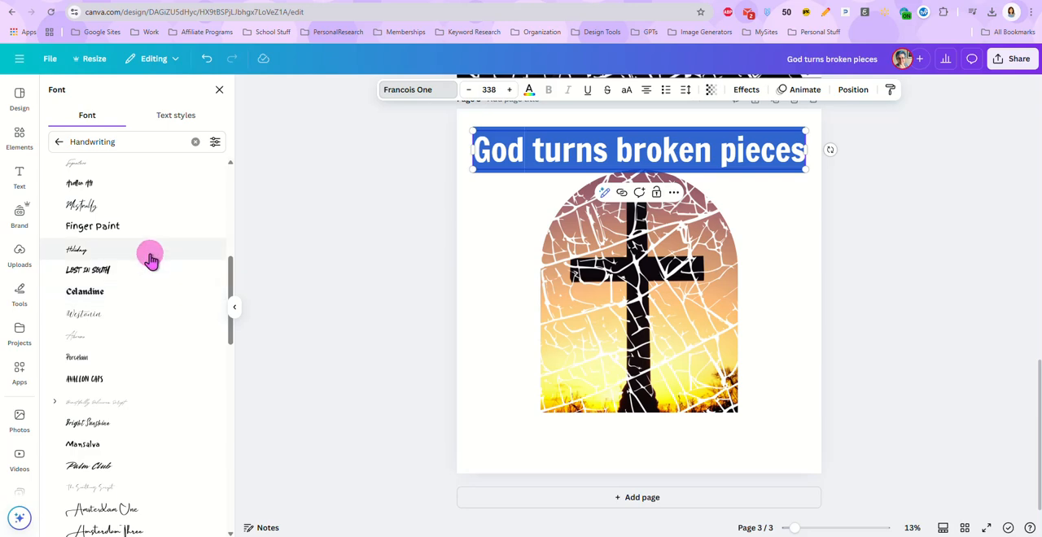
pyautogui.scroll(-1, 150, 330)
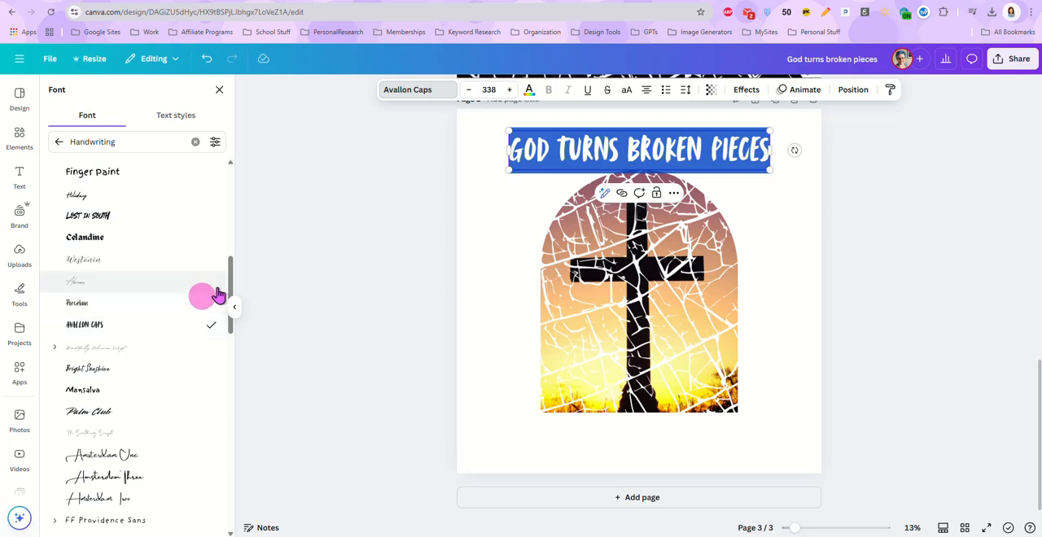
pyautogui.scroll(-2, 139, 335)
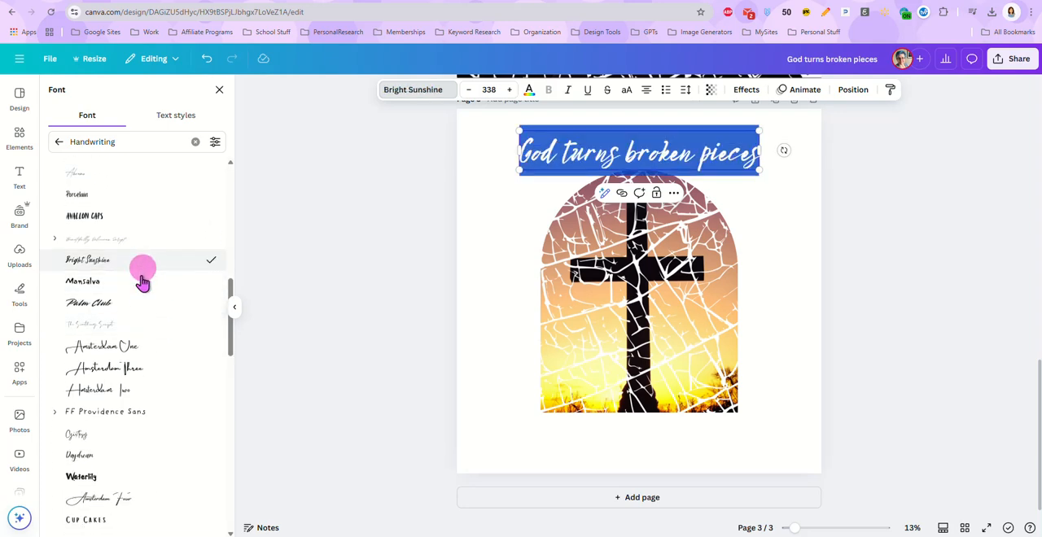
pyautogui.scroll(-3, 146, 322)
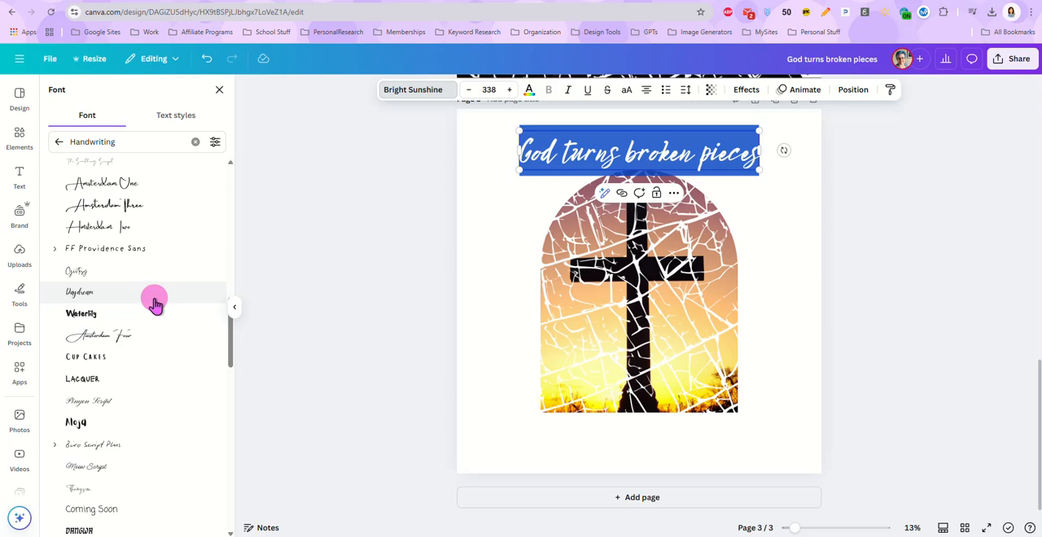
pyautogui.click(155, 301)
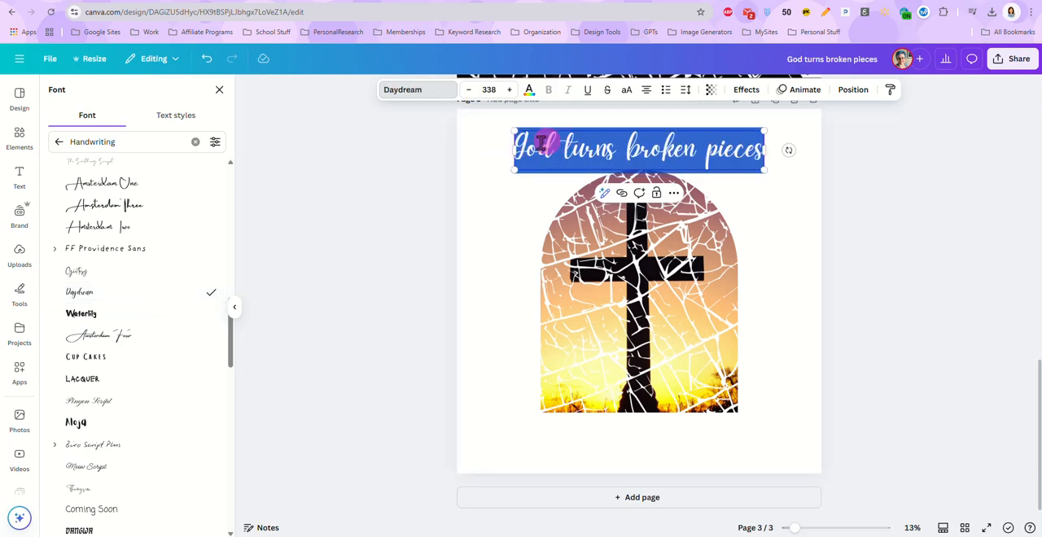
# Apply the Curve shape effect with a value of 66 to the "God turns broken pieces" text and nudge it slightly upward
pyautogui.click(746, 91)
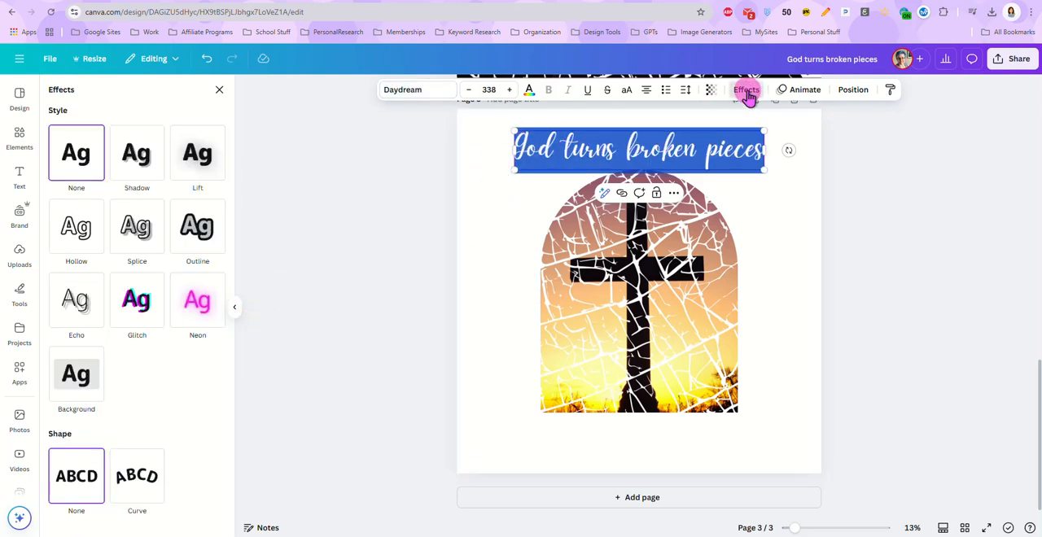
pyautogui.click(135, 461)
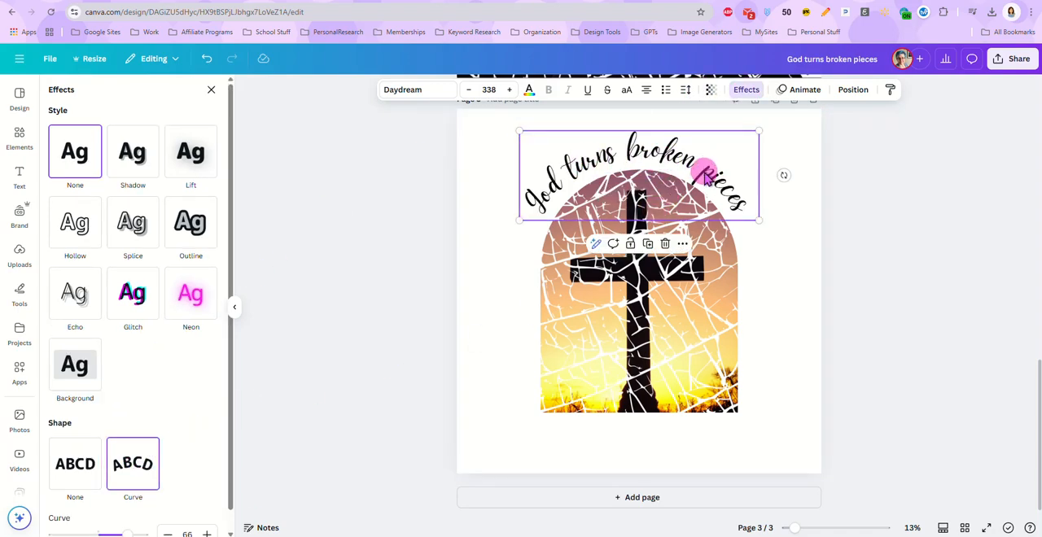
pyautogui.moveTo(705, 173); pyautogui.dragTo(705, 170)
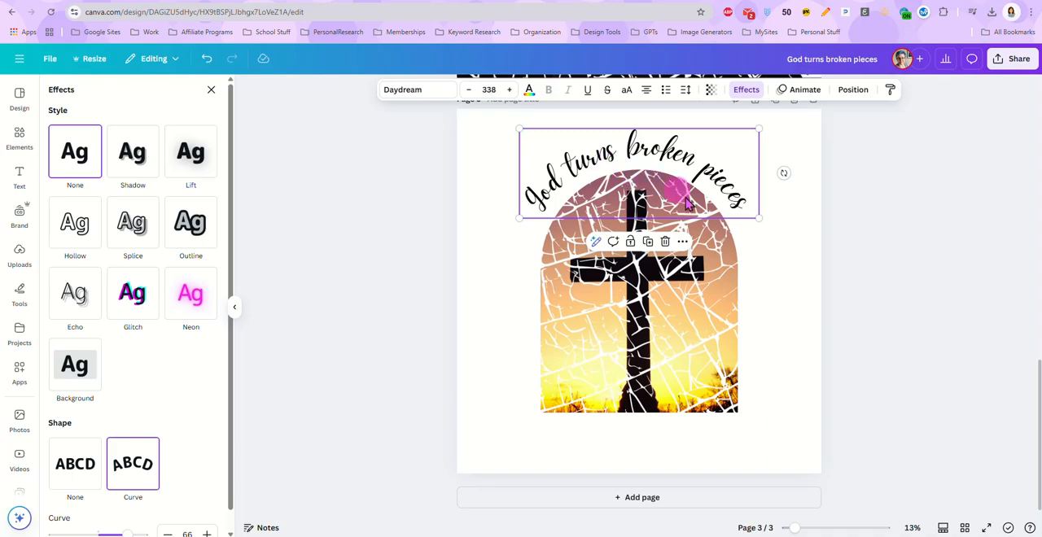
pyautogui.click(772, 256)
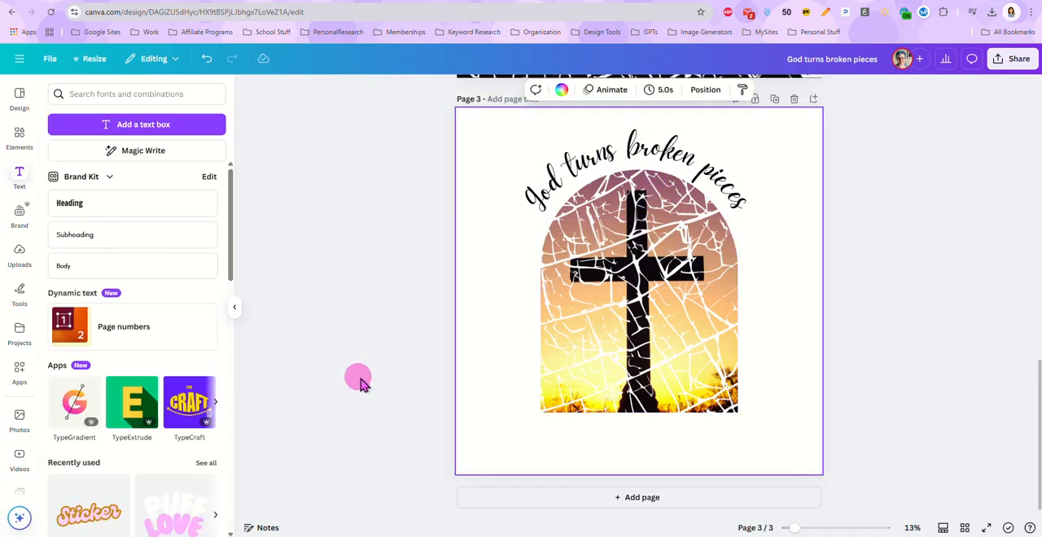
# Add a second heading centred below the arch frame and replace its text with "into Masterpieces"
pyautogui.click(126, 210)
pyautogui.moveTo(653, 263); pyautogui.dragTo(651, 454)
pyautogui.moveTo(628, 422); pyautogui.dragTo(519, 386)
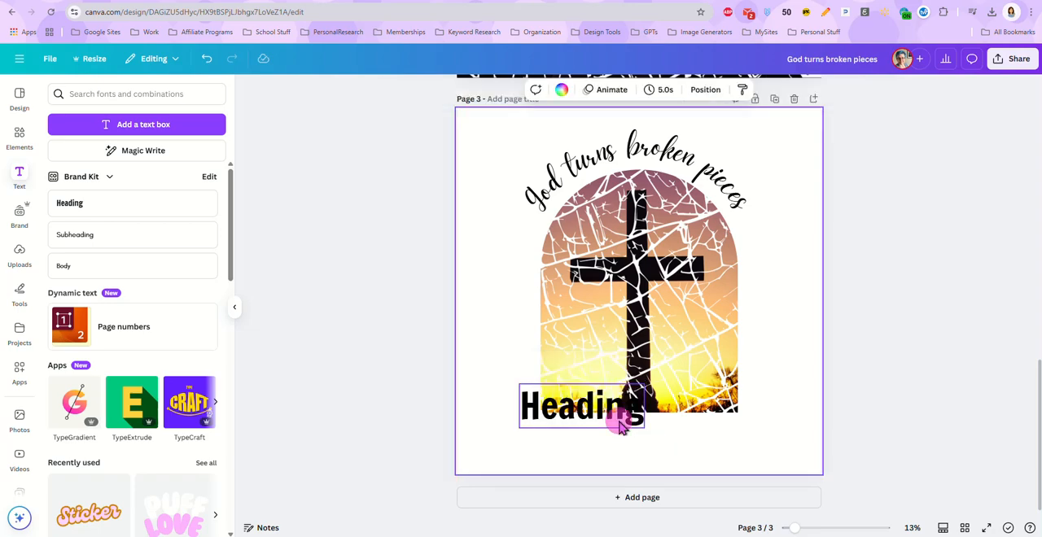
pyautogui.moveTo(619, 419); pyautogui.dragTo(677, 444)
pyautogui.doubleClick(667, 448)
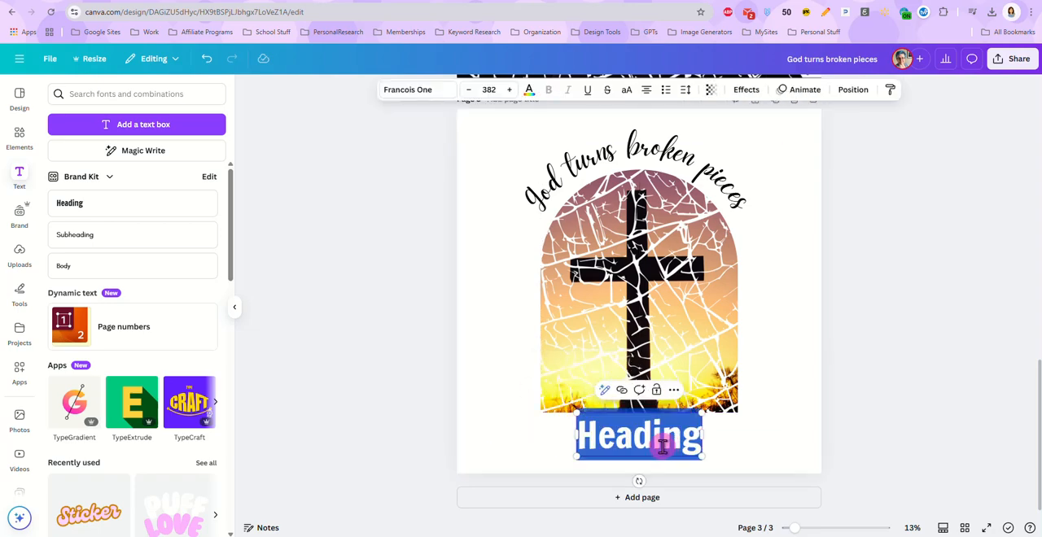
pyautogui.write('into Mas')
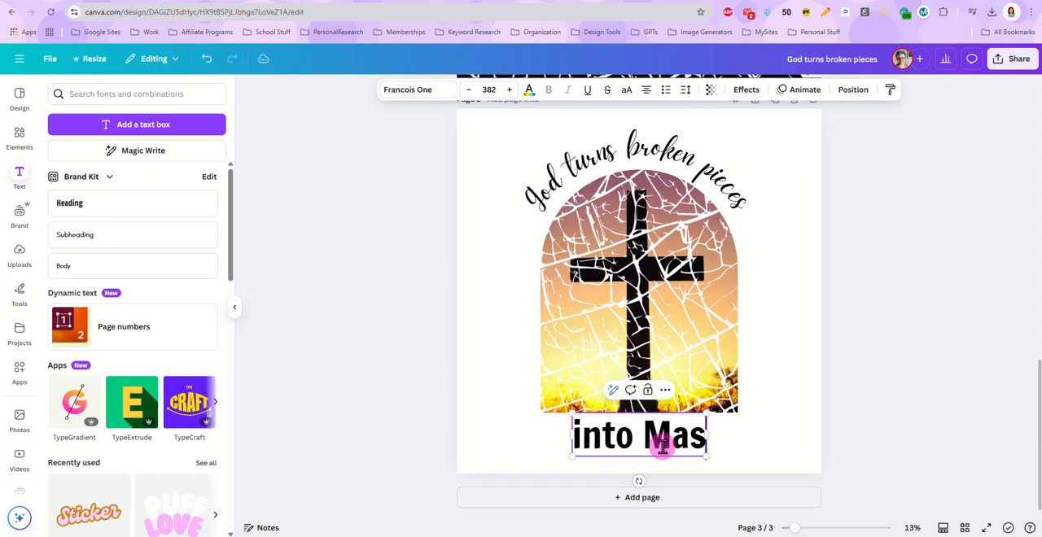
pyautogui.write('terpieces')
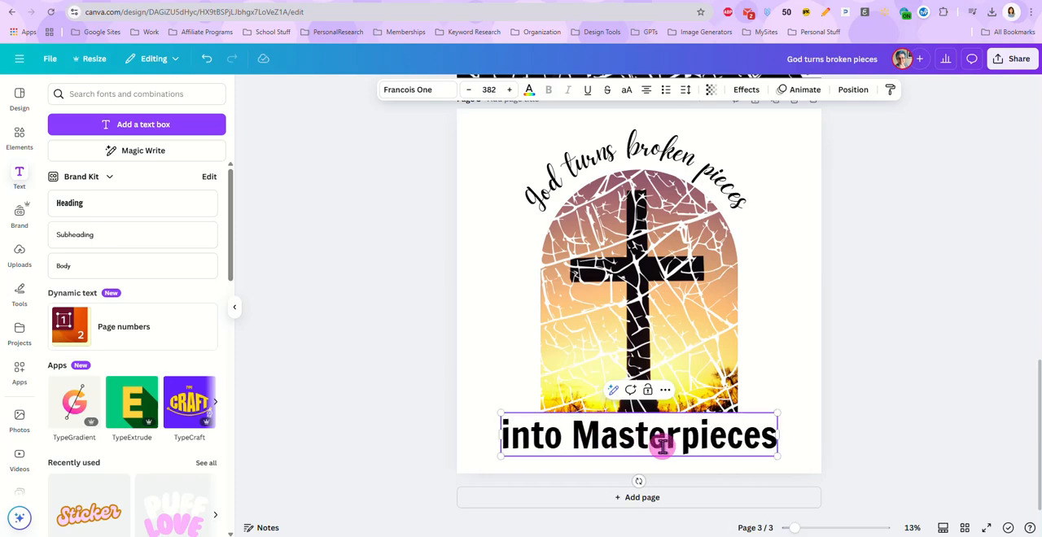
# Change the font of the "into Masterpieces" text to Daydream
pyautogui.tripleClick(668, 440)
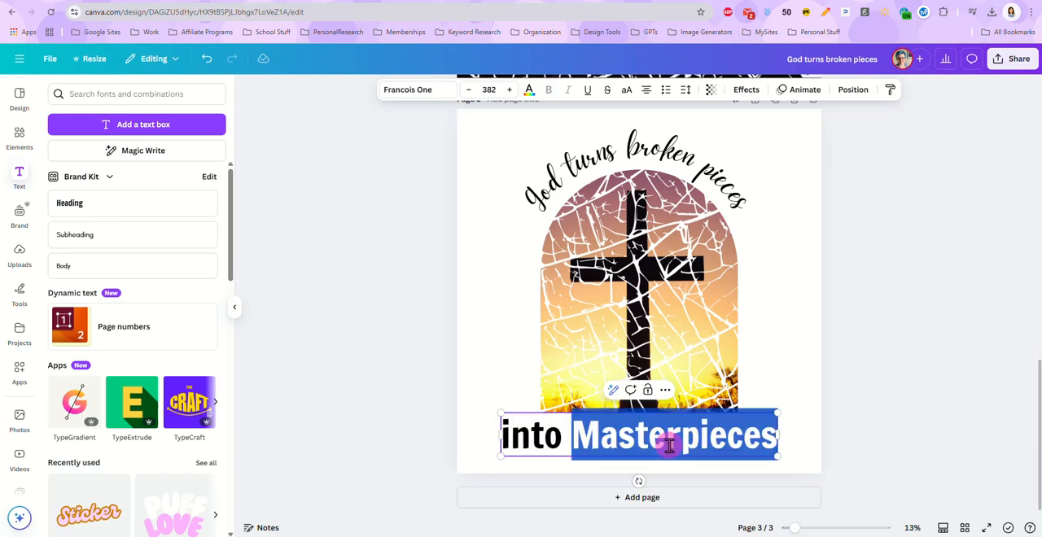
pyautogui.click(438, 93)
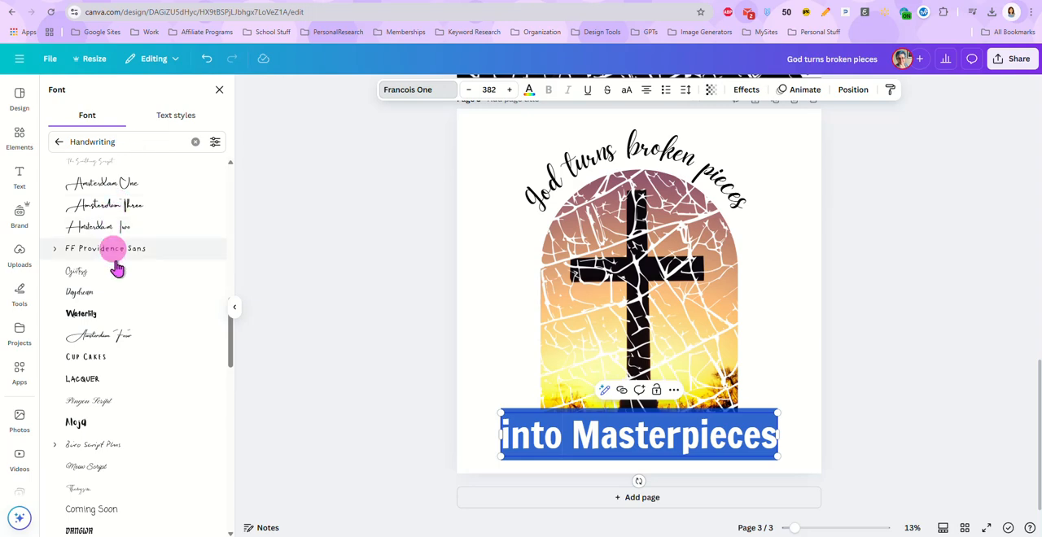
pyautogui.click(150, 297)
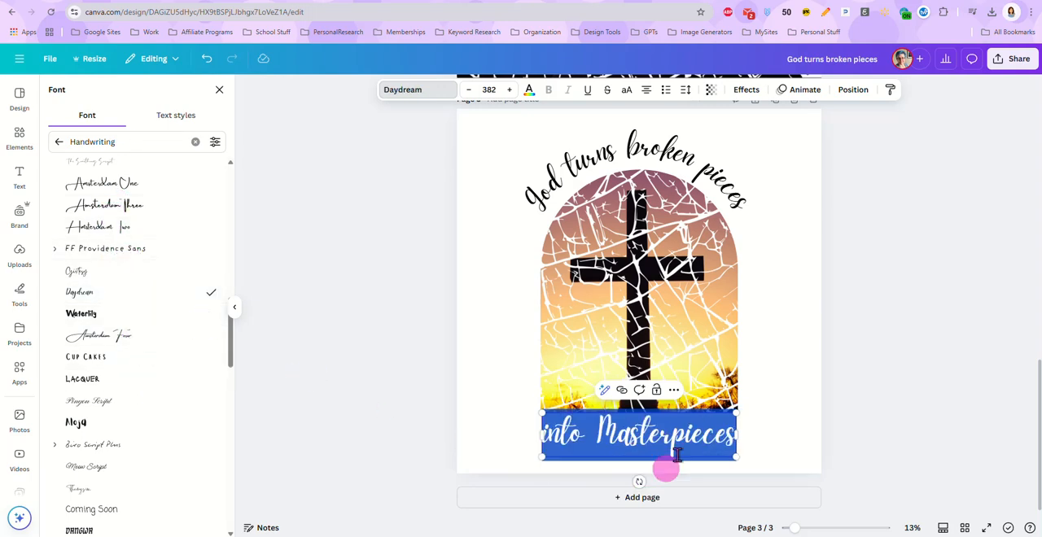
pyautogui.press('Escape')
# Enlarge the "into Masterpieces" text to font size 478 and centre it beneath the arch frame
pyautogui.moveTo(736, 459); pyautogui.dragTo(782, 472)
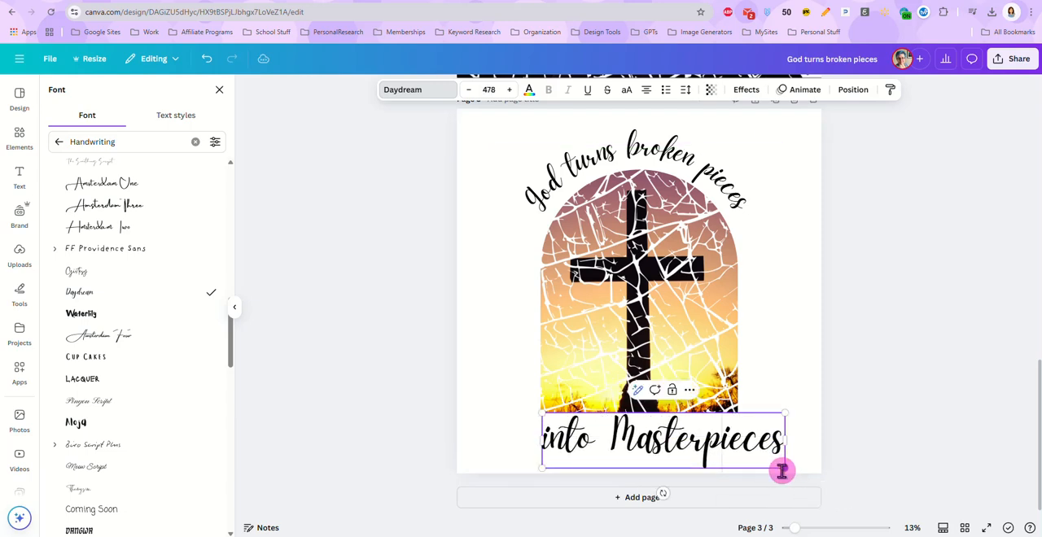
pyautogui.click(865, 427)
pyautogui.click(743, 441)
pyautogui.click(514, 400)
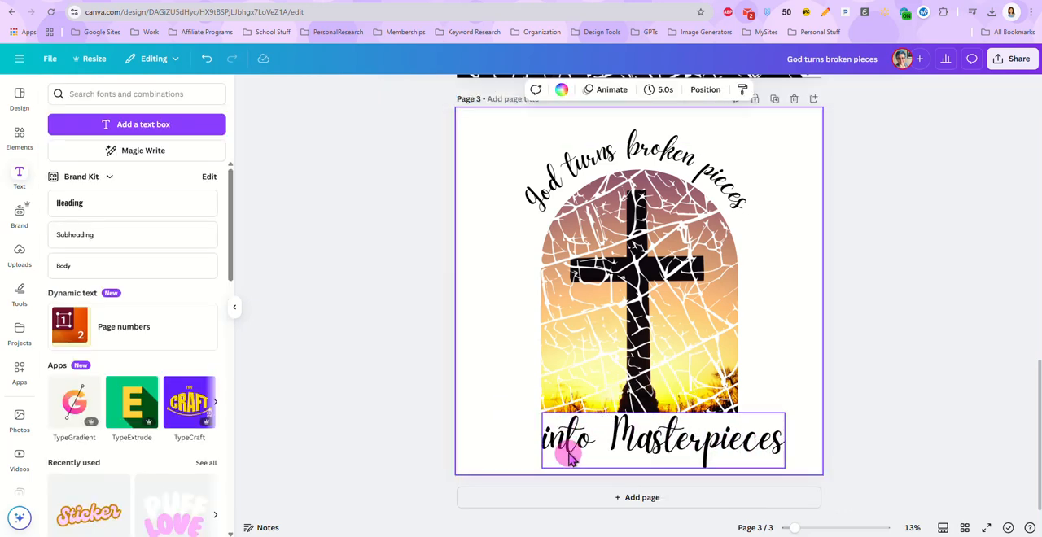
pyautogui.moveTo(542, 447); pyautogui.dragTo(542, 442)
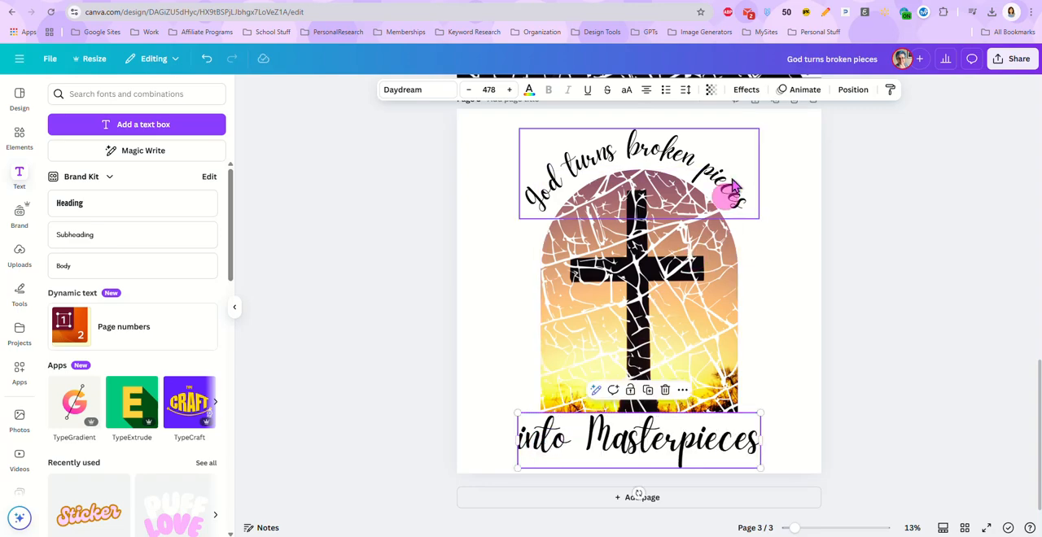
pyautogui.click(554, 178)
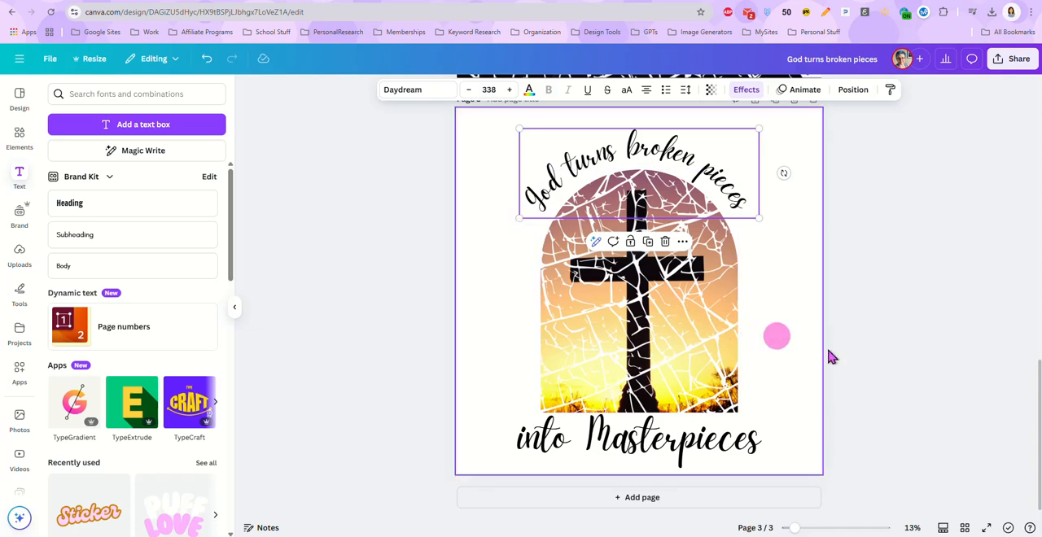
pyautogui.click(885, 356)
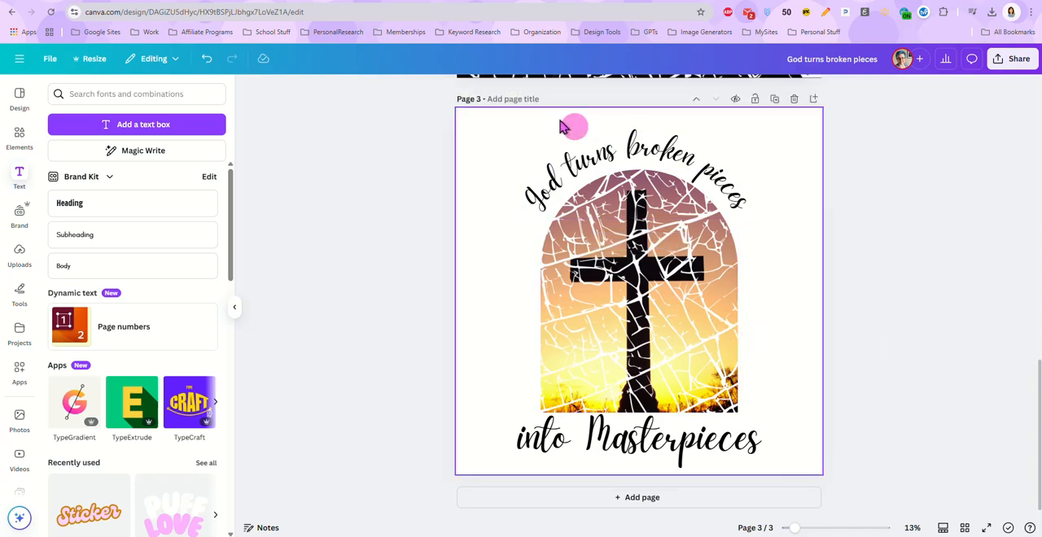
# Select both text boxes and the arch image together, enlarge them slightly, and centre them on page 3
pyautogui.moveTo(416, 102); pyautogui.dragTo(820, 476)
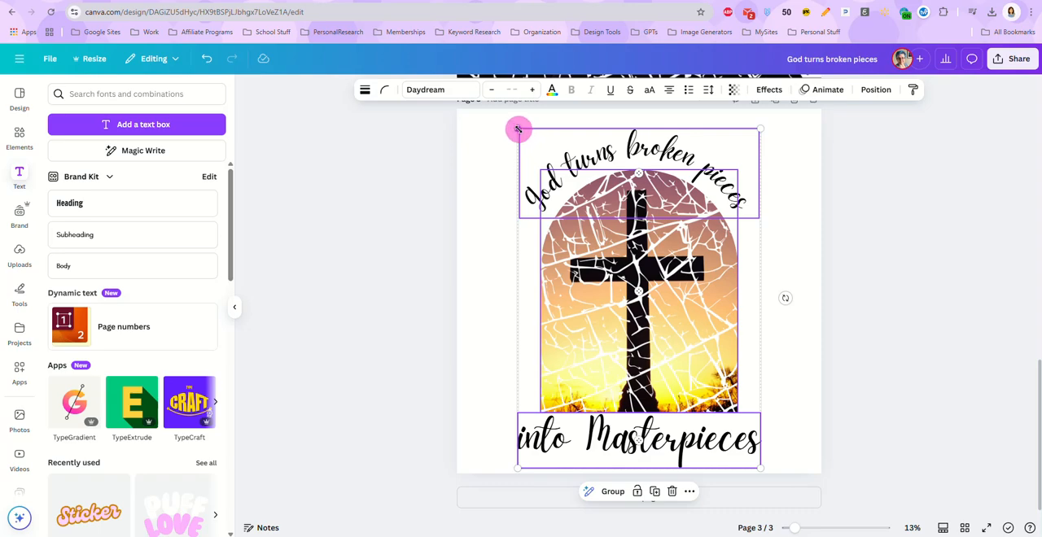
pyautogui.moveTo(518, 129); pyautogui.dragTo(497, 122)
pyautogui.moveTo(660, 314); pyautogui.dragTo(665, 311)
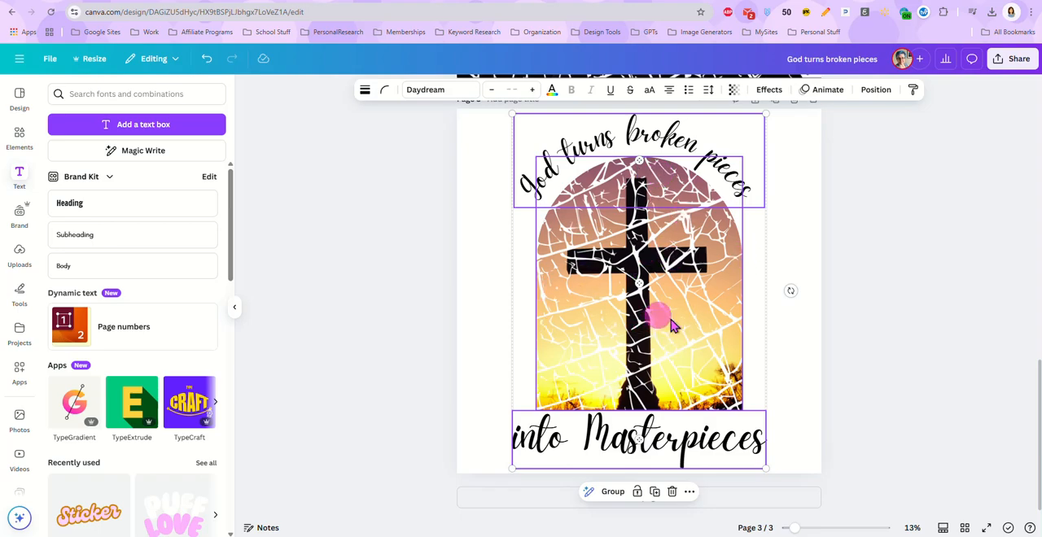
pyautogui.click(890, 282)
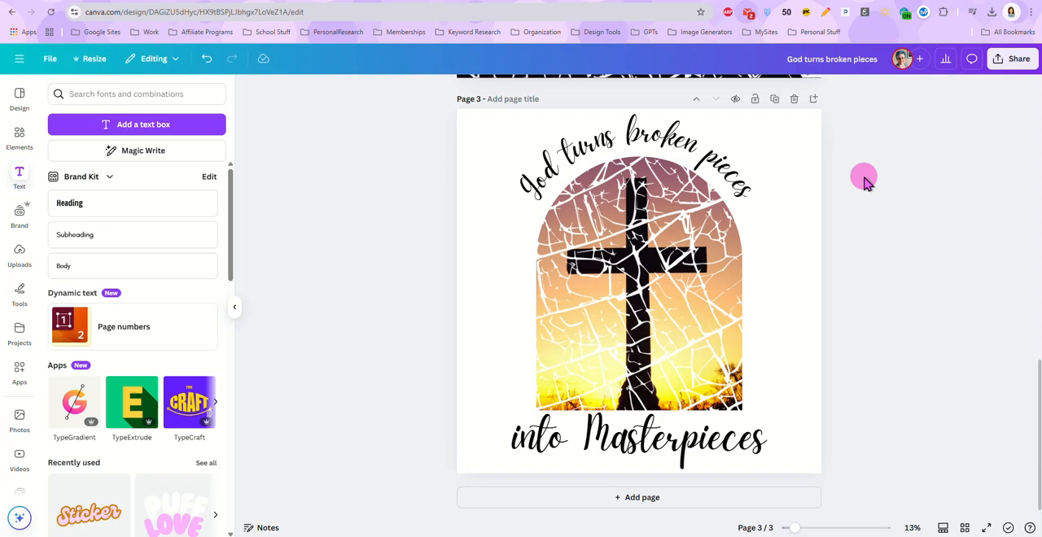
# Set up a PNG download with a transparent background for the current page (Page 3) only
pyautogui.click(1015, 58)
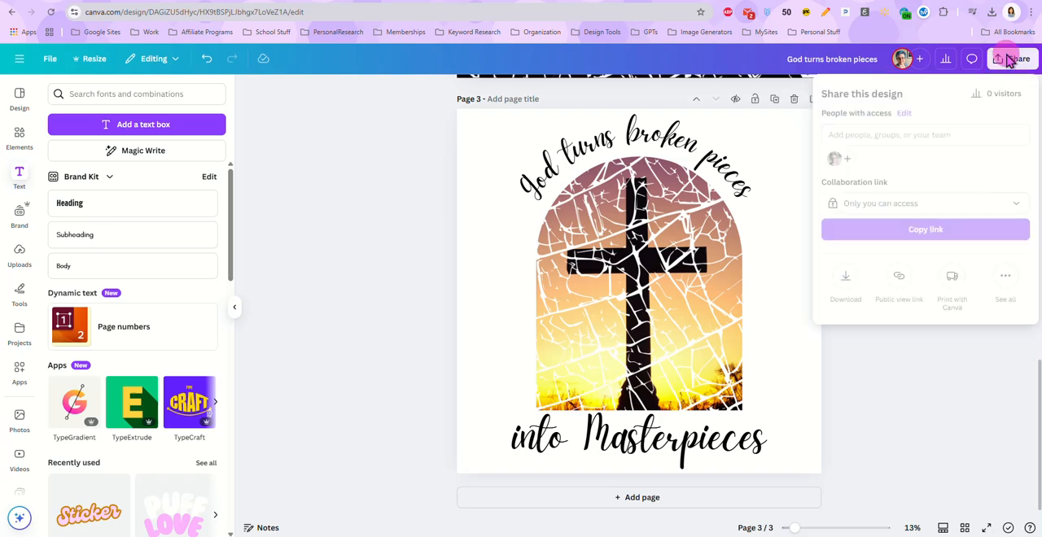
pyautogui.click(847, 274)
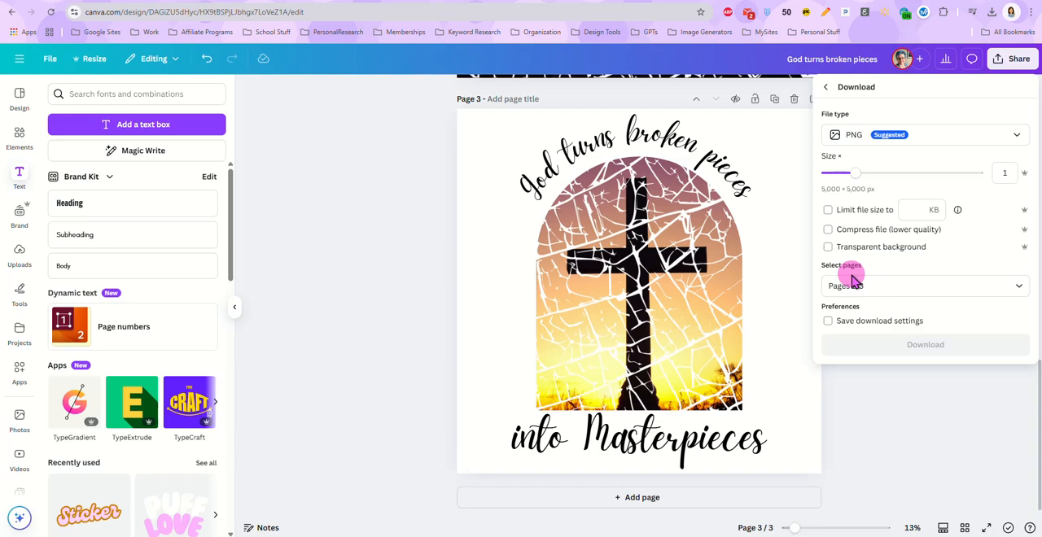
pyautogui.click(839, 285)
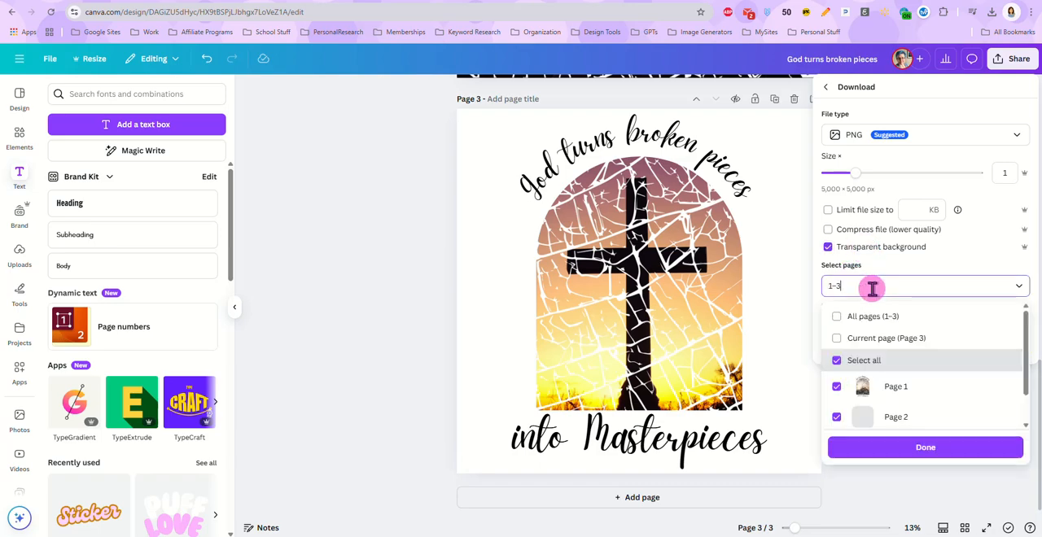
pyautogui.click(837, 338)
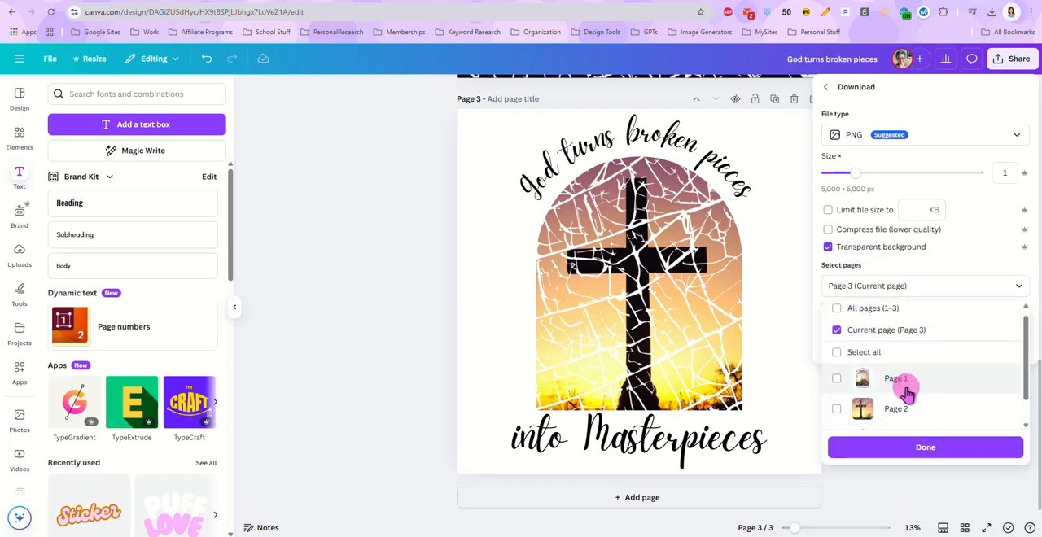
pyautogui.scroll(-1, 906, 423)
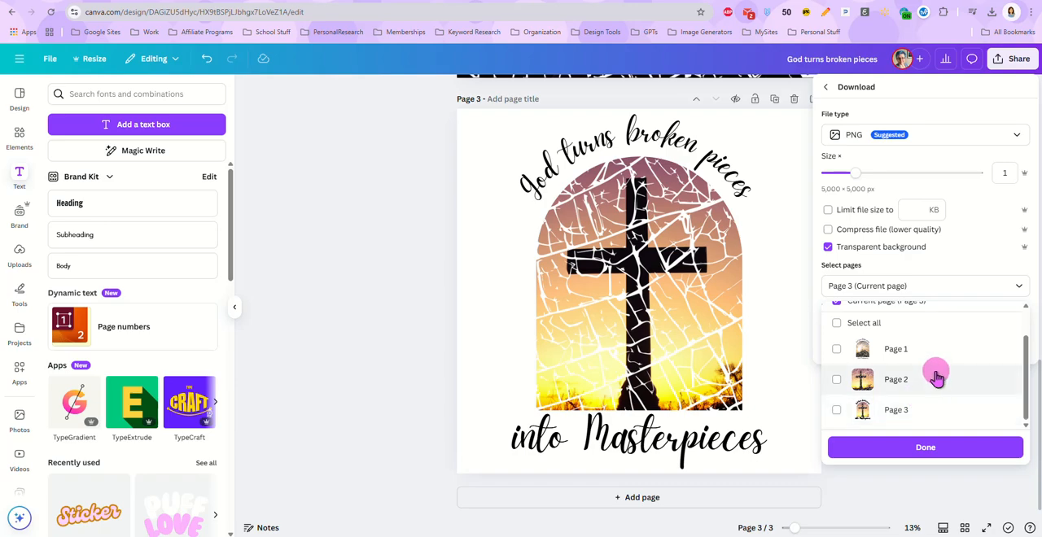
pyautogui.scroll(1, 884, 367)
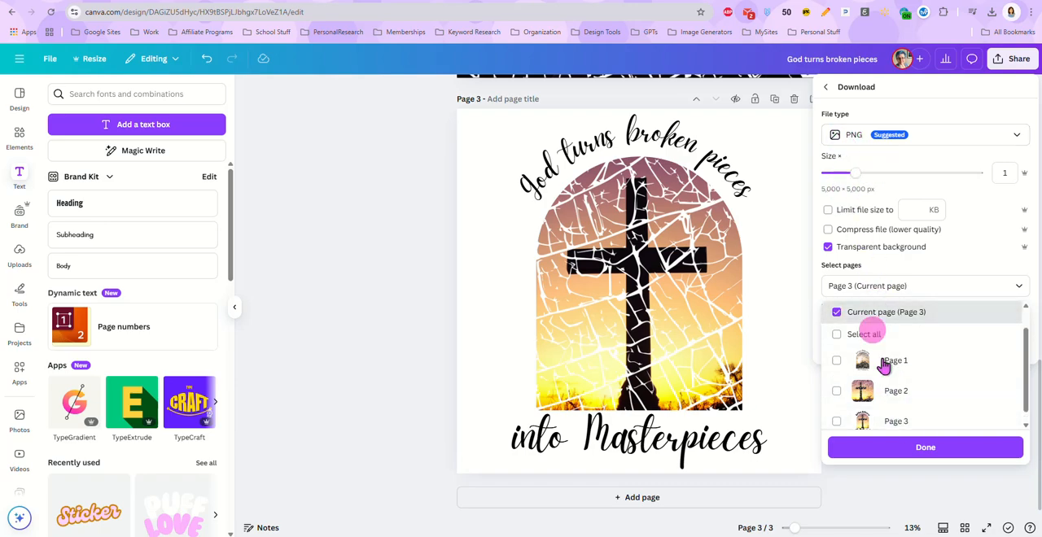
pyautogui.click(921, 449)
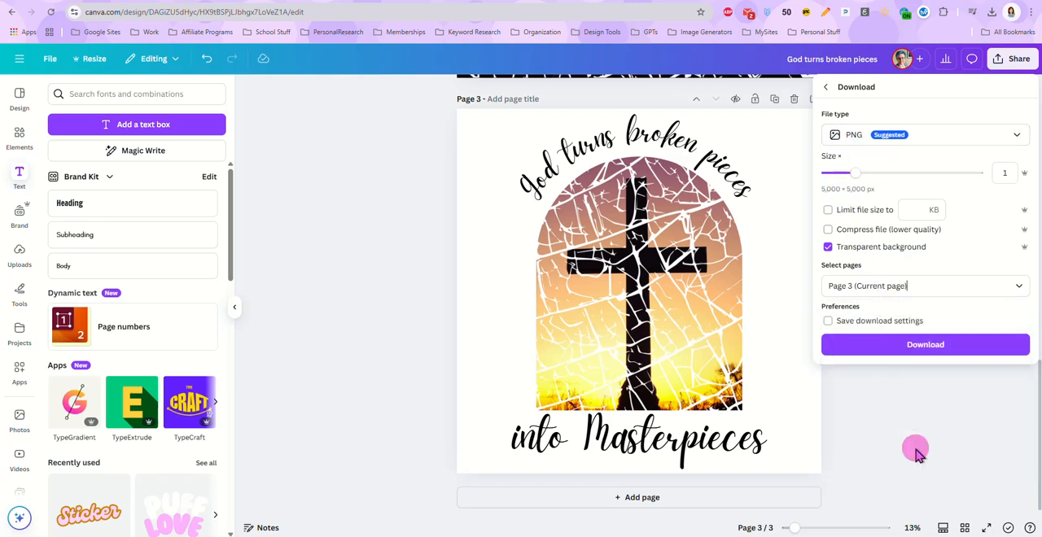
# Download the page 3 PNG and save it in the WIPTEMP folder as GodTurnsBrokenPieces
pyautogui.click(903, 347)
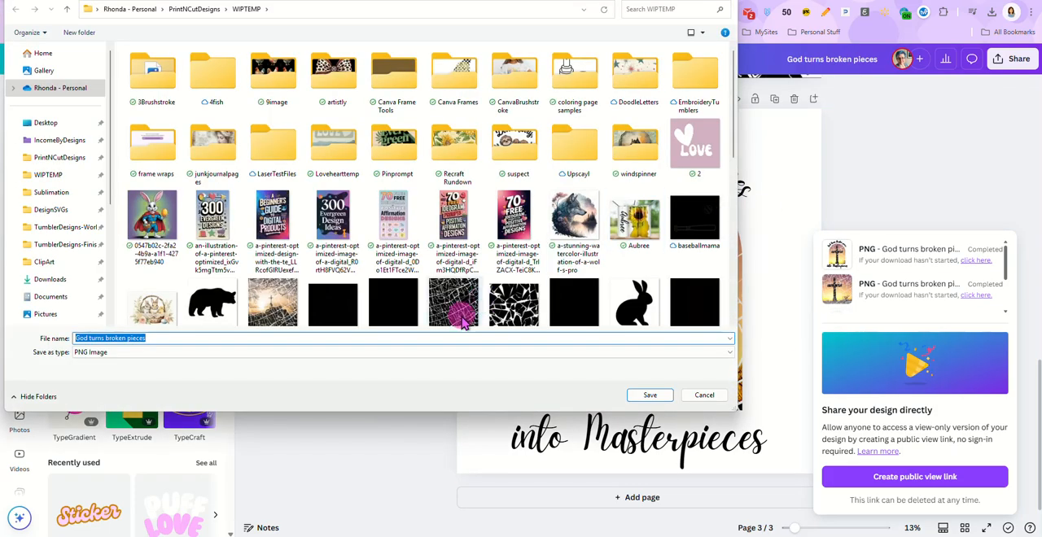
pyautogui.write('GodT')
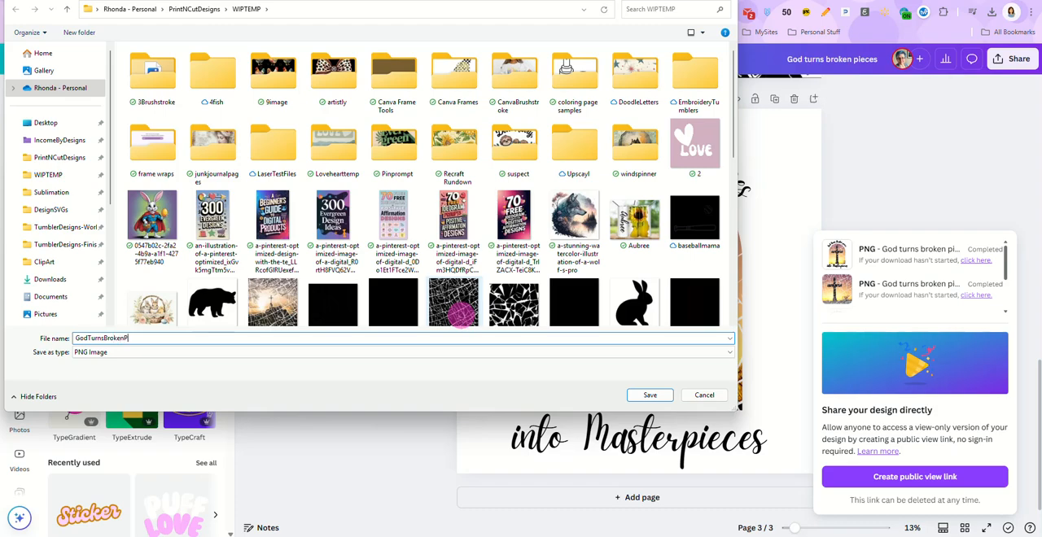
pyautogui.press('Return')
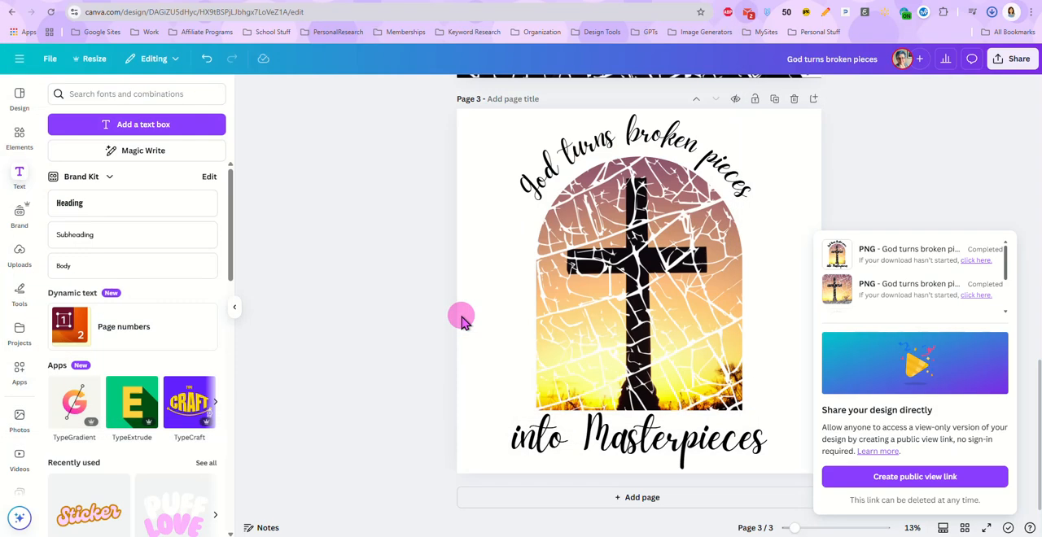
# Add a blank page 4 and search the elements library for "mockups"
pyautogui.click(612, 500)
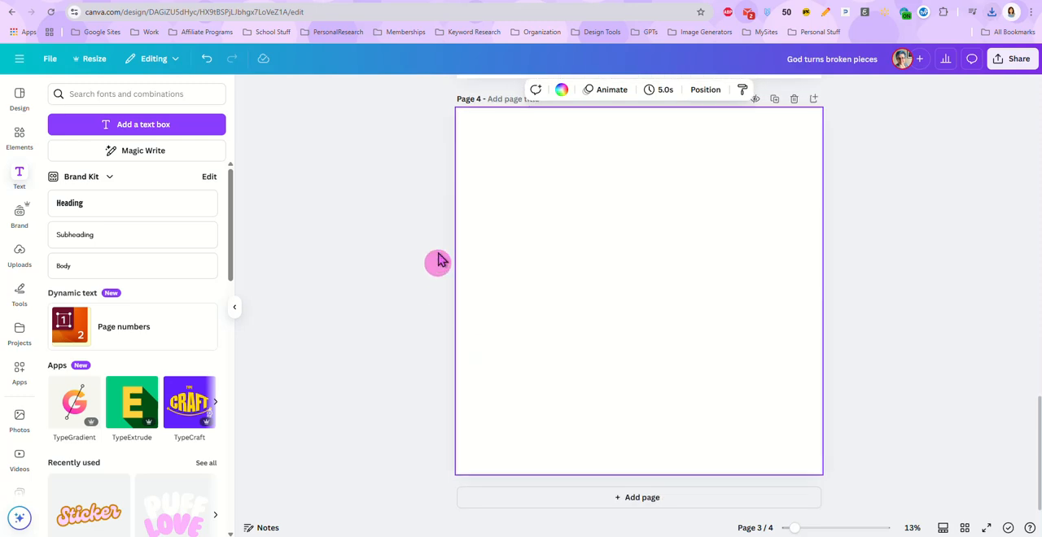
pyautogui.click(18, 135)
pyautogui.click(54, 96)
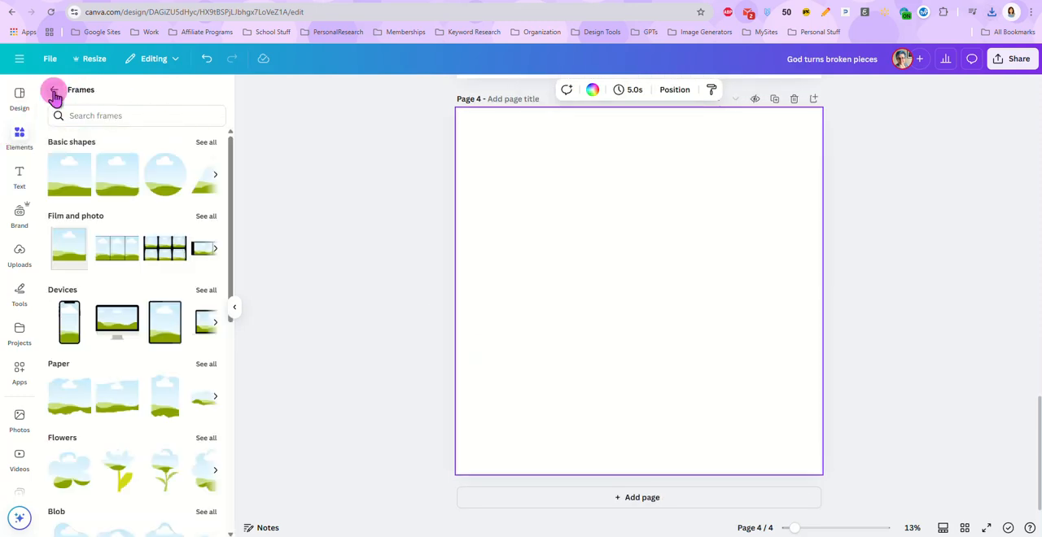
pyautogui.click(52, 90)
pyautogui.click(79, 95)
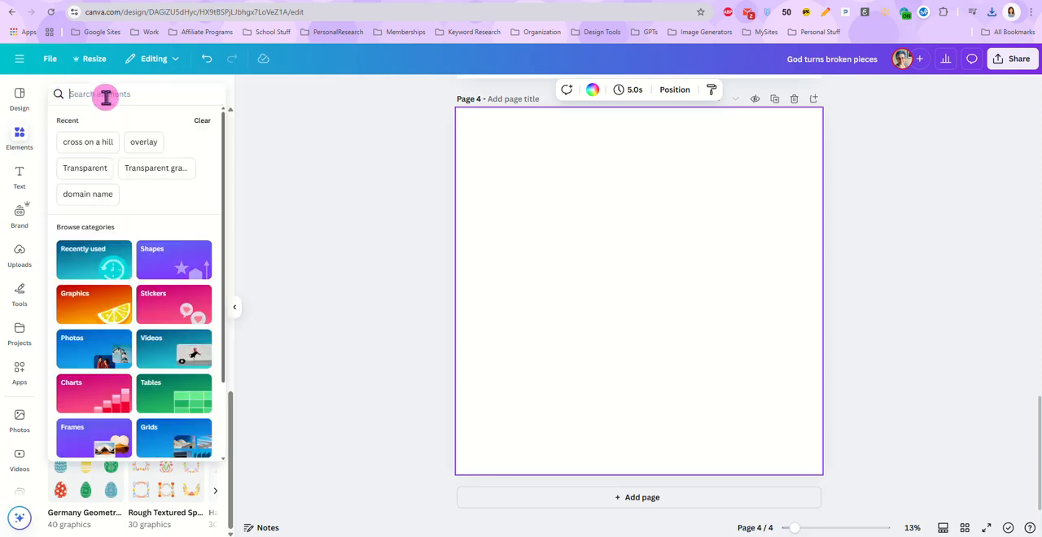
pyautogui.write('mockups')
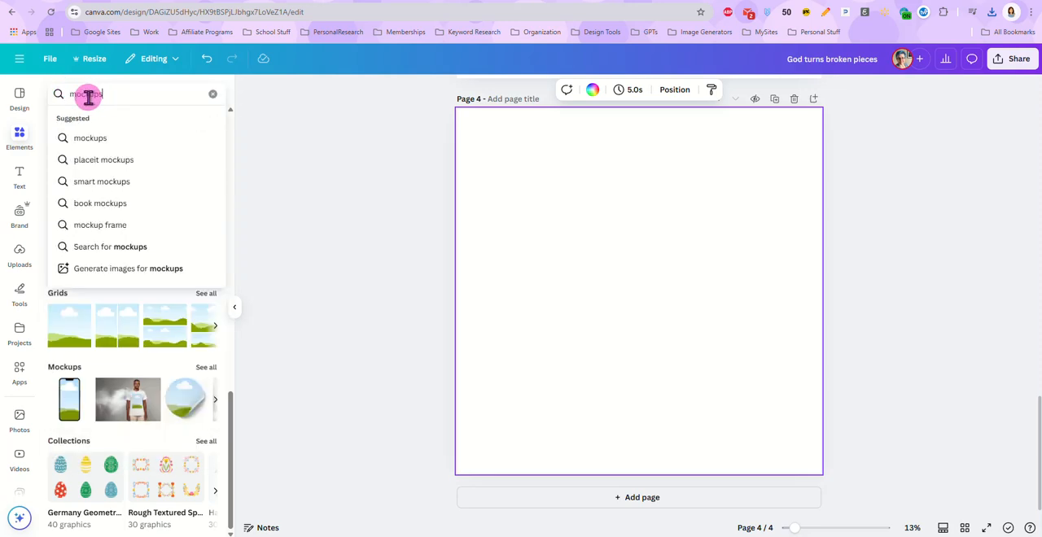
pyautogui.press('Return')
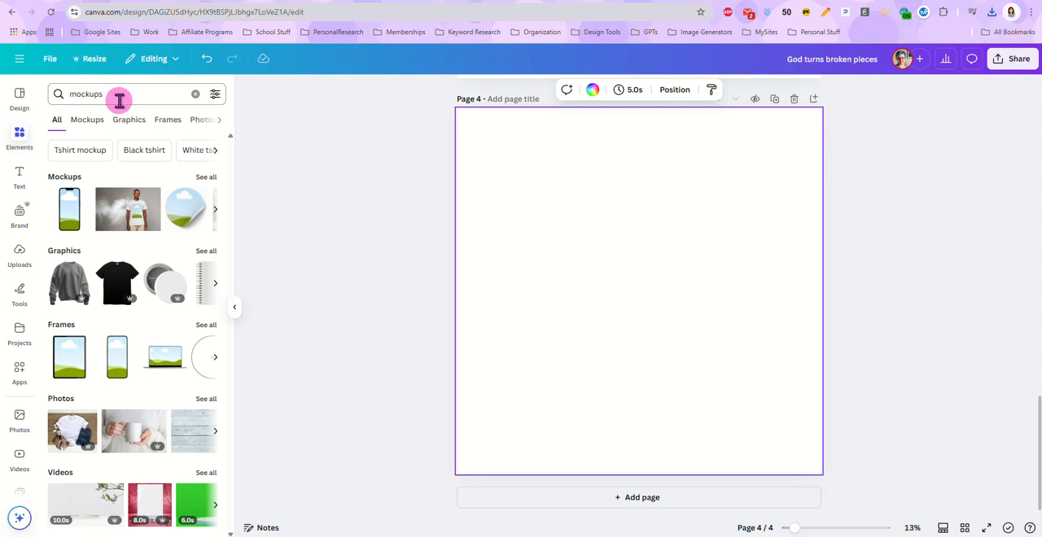
# Refine the elements search to "tshirt mockups"
pyautogui.click(70, 94)
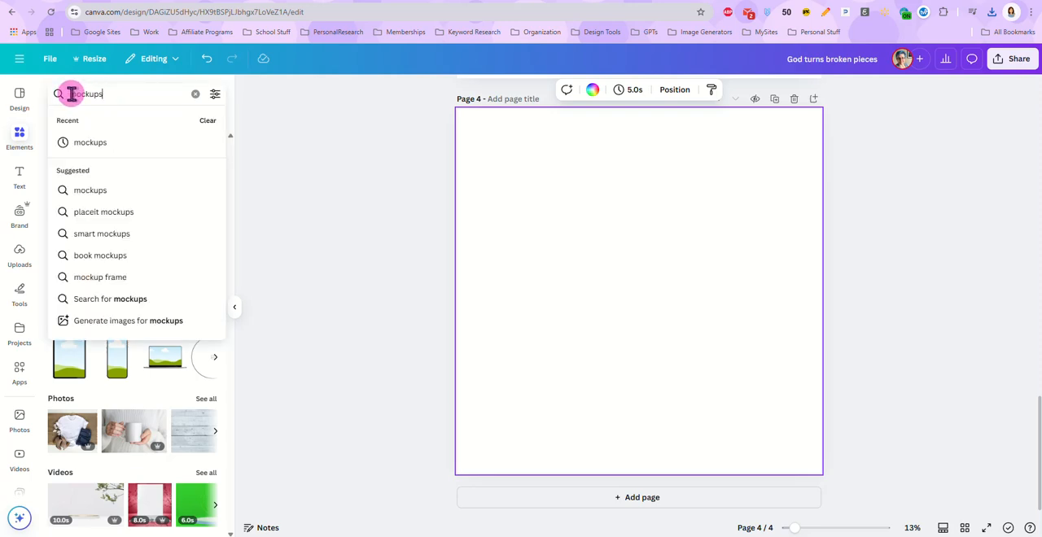
pyautogui.click(72, 95)
pyautogui.write('tsh')
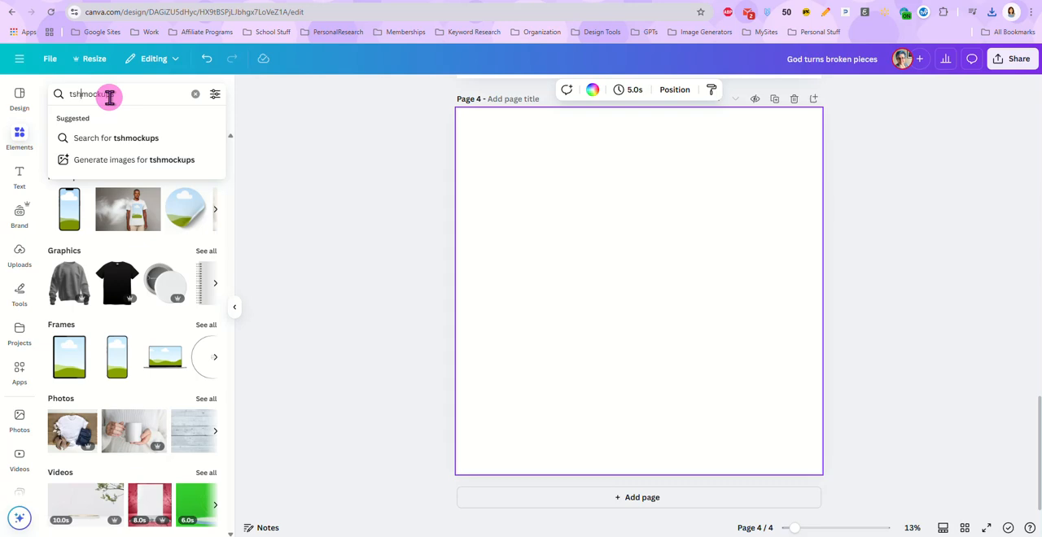
pyautogui.write('irt')
pyautogui.press('Return')
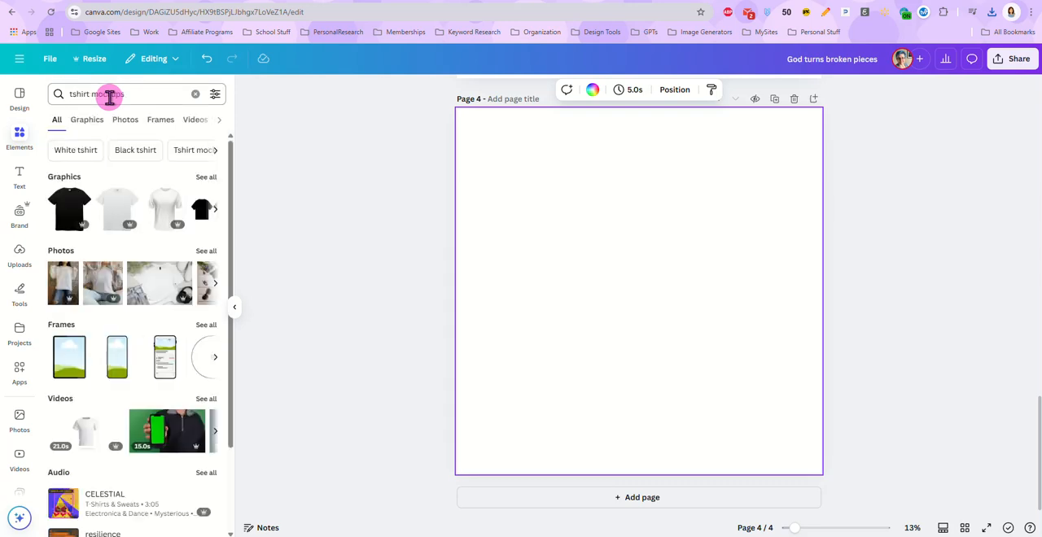
# Look through the full Mockups category of the search results for a suitable T-shirt mockup, and return to the results overview
pyautogui.scroll(-2, 146, 282)
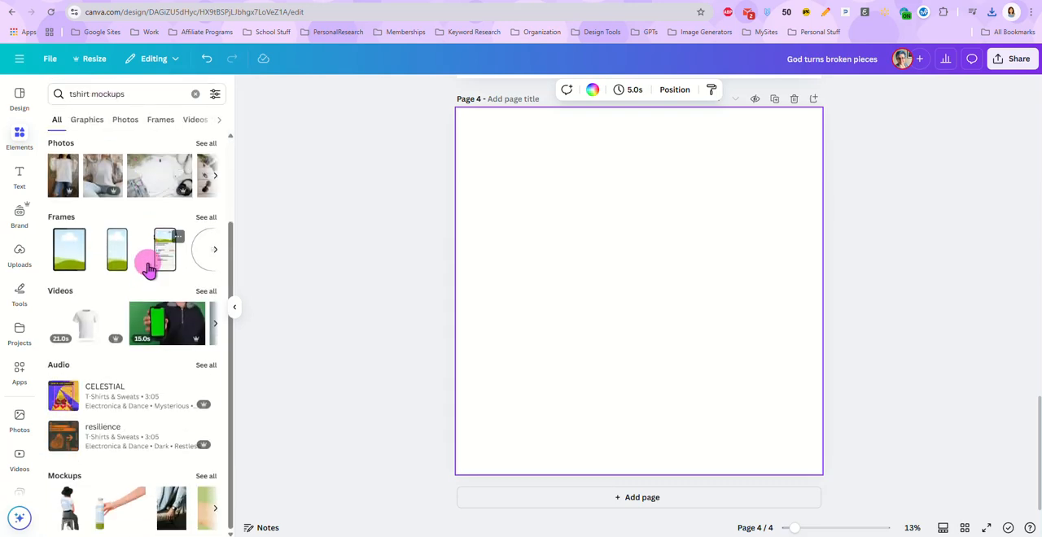
pyautogui.click(205, 476)
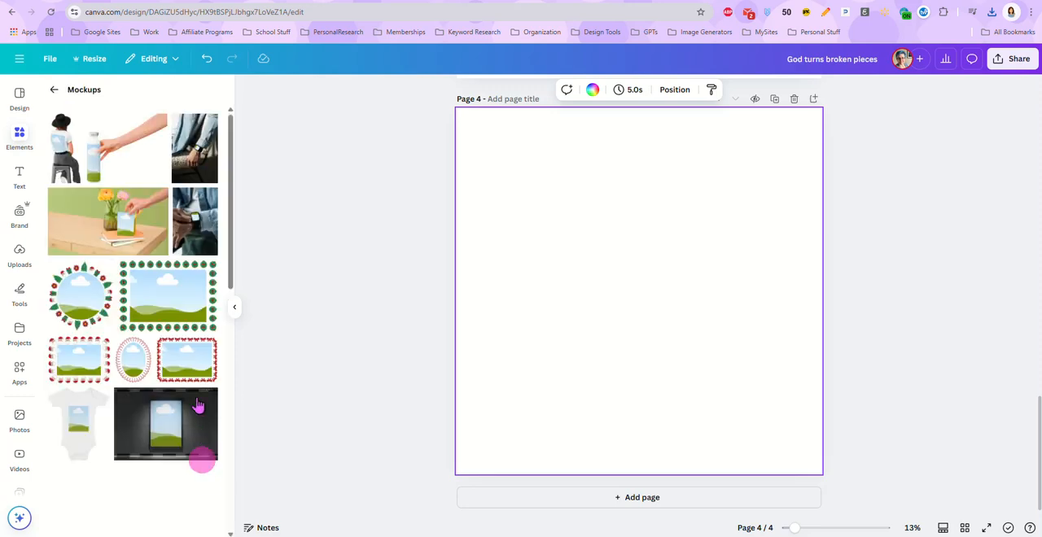
pyautogui.scroll(-10, 140, 188)
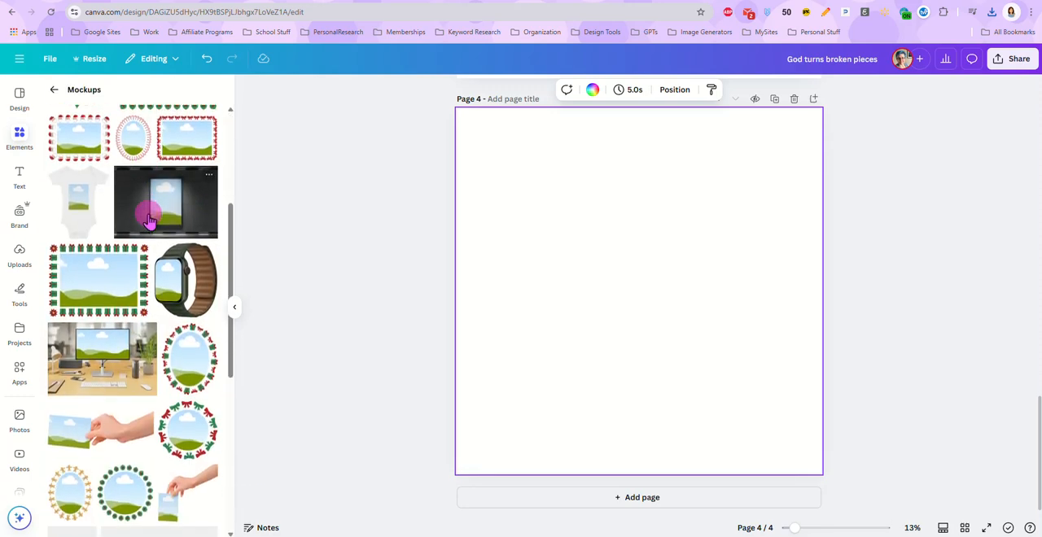
pyautogui.scroll(-6, 167, 338)
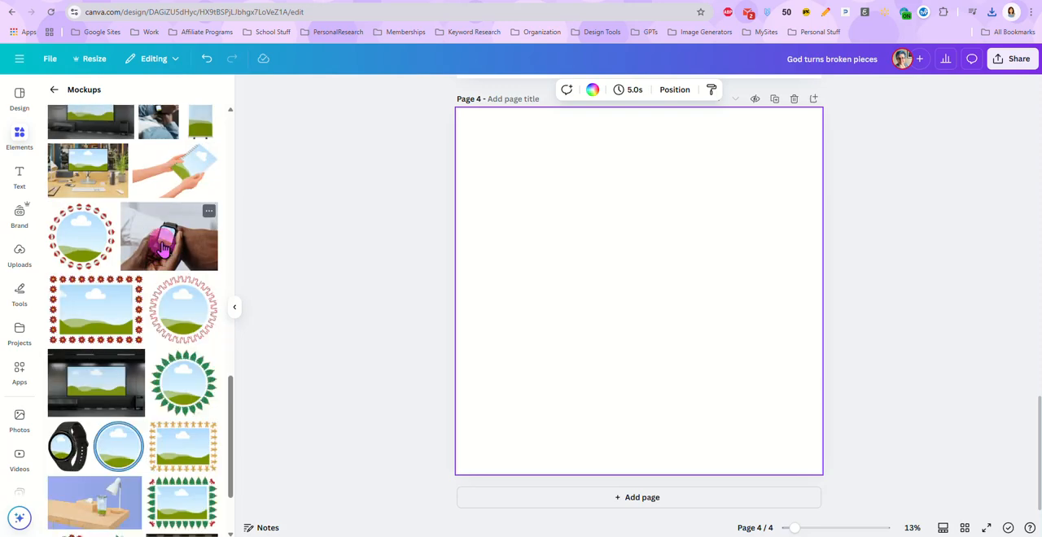
pyautogui.scroll(-5, 158, 310)
pyautogui.scroll(-5, 155, 281)
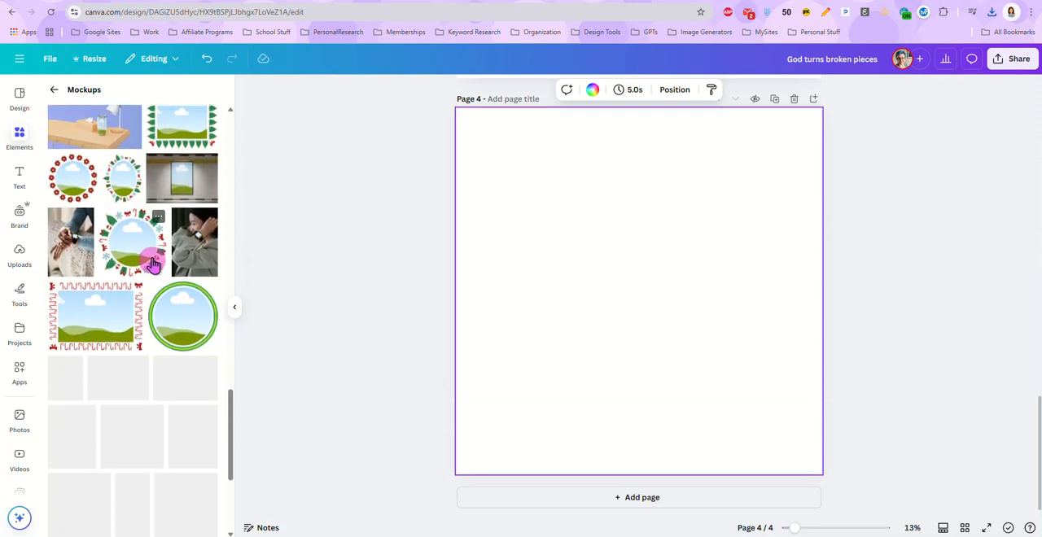
pyautogui.scroll(-5, 163, 334)
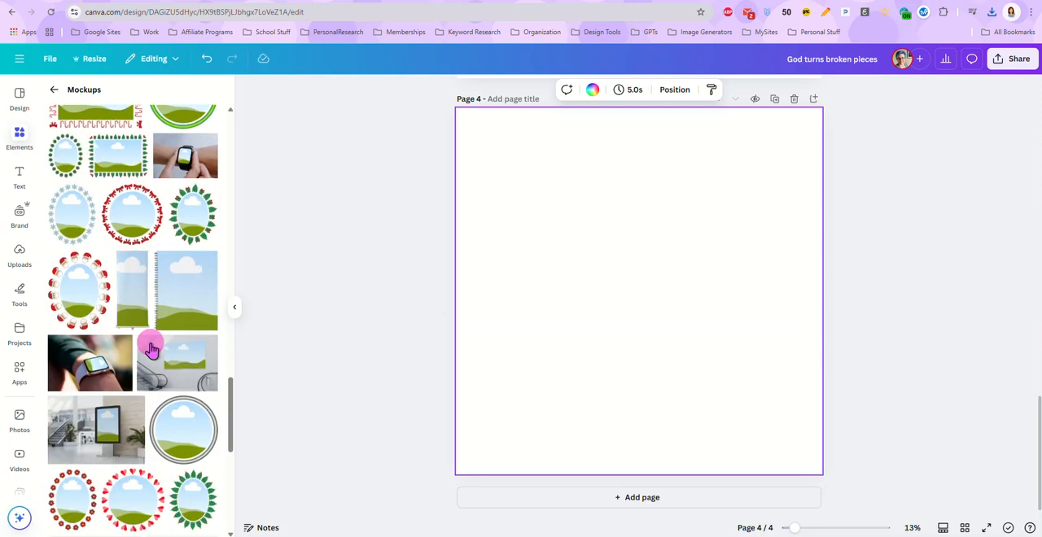
pyautogui.scroll(-3, 155, 338)
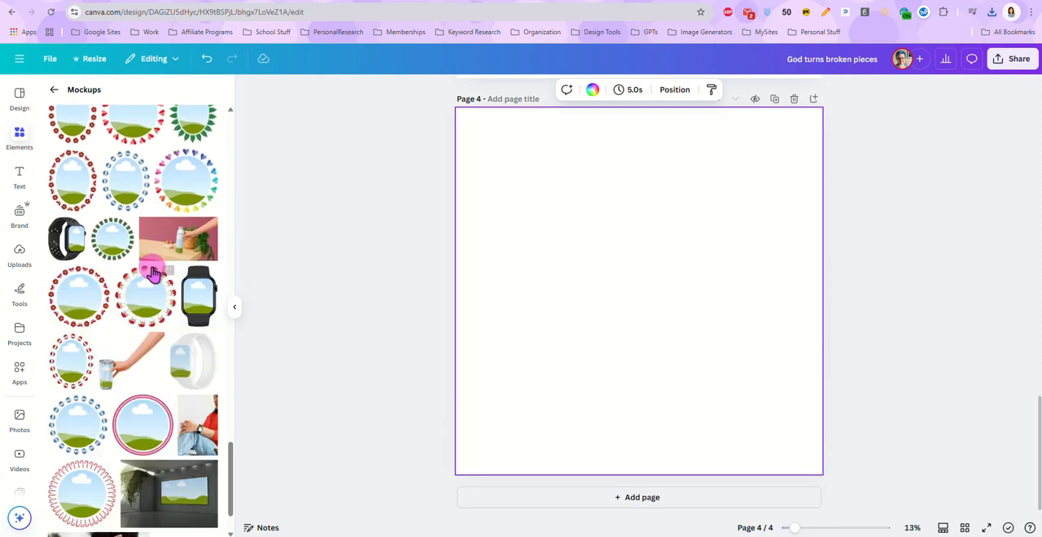
pyautogui.scroll(-2, 151, 281)
pyautogui.scroll(-5, 152, 281)
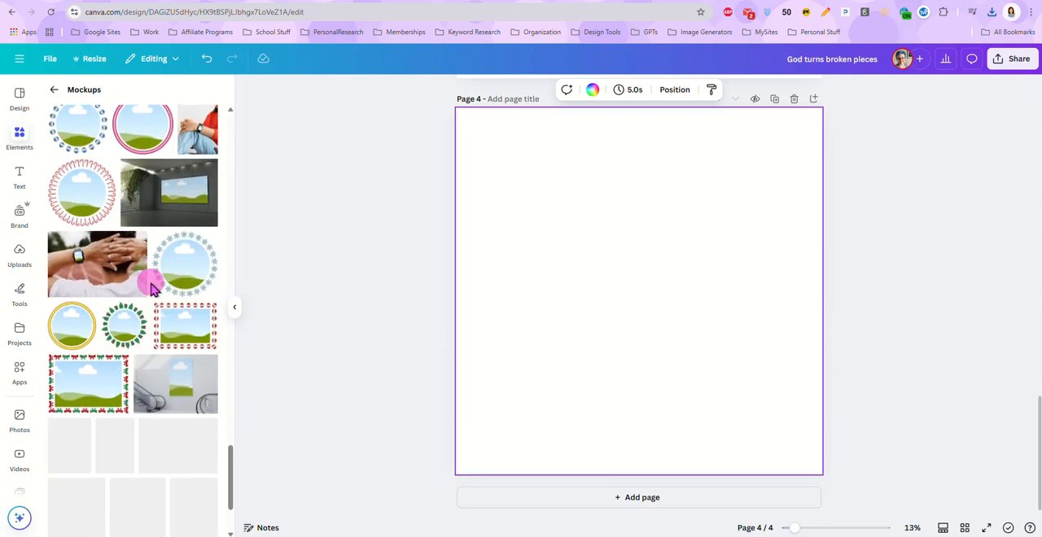
pyautogui.click(54, 89)
pyautogui.scroll(2, 154, 236)
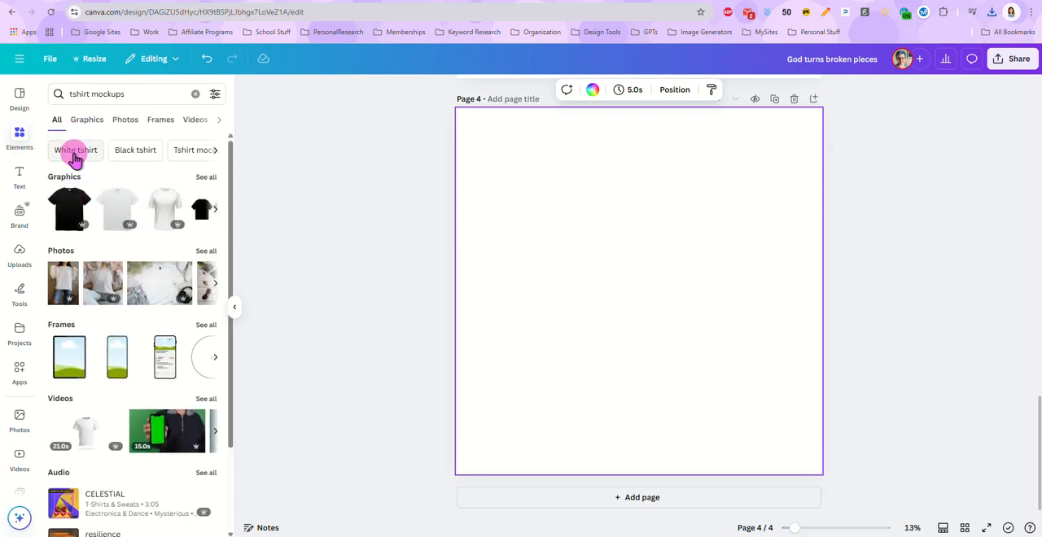
# Change the elements search term to "t'shirt mockup" and run the search
pyautogui.click(73, 95)
pyautogui.write("'")
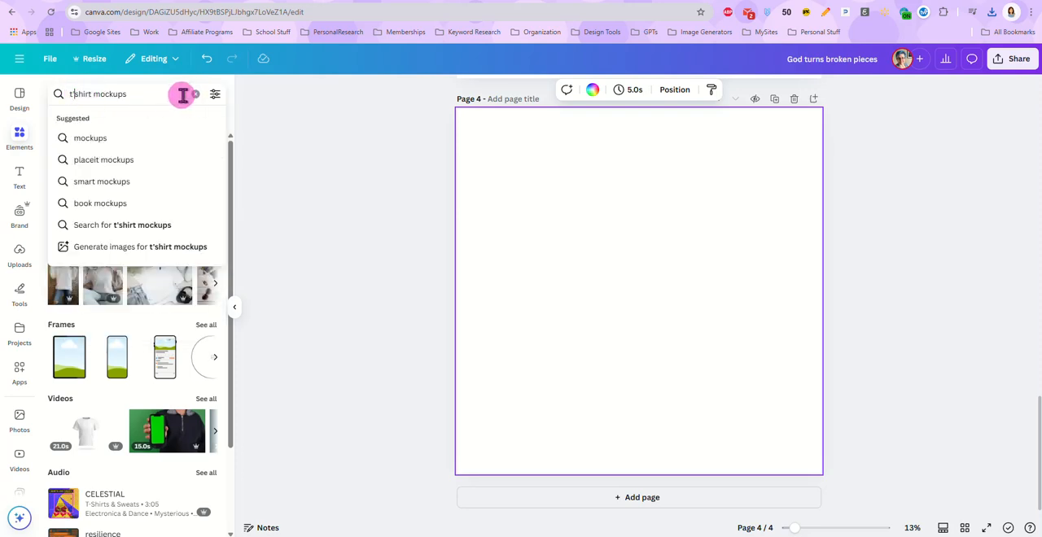
pyautogui.press('Return')
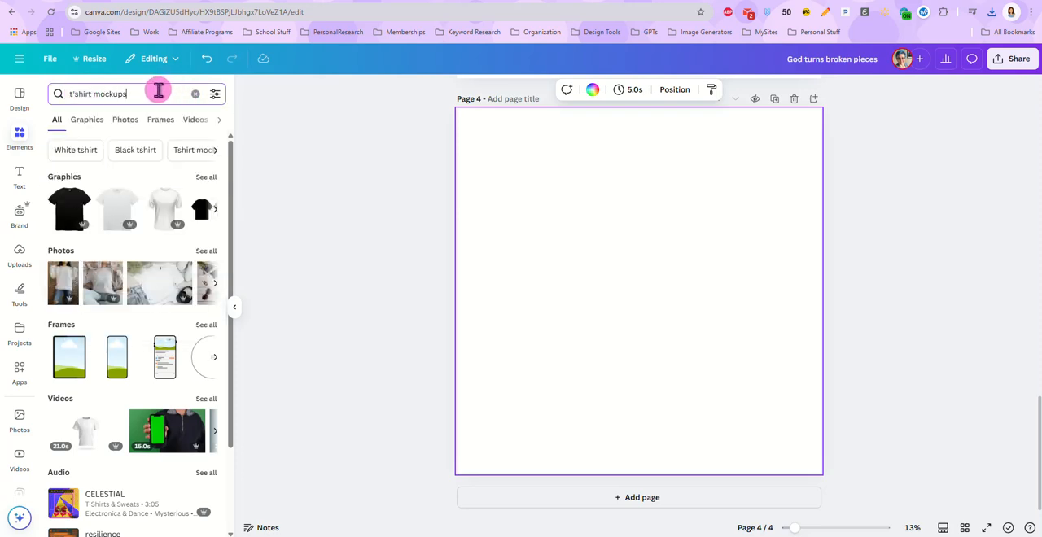
pyautogui.press('BackSpace')
pyautogui.press('Return')
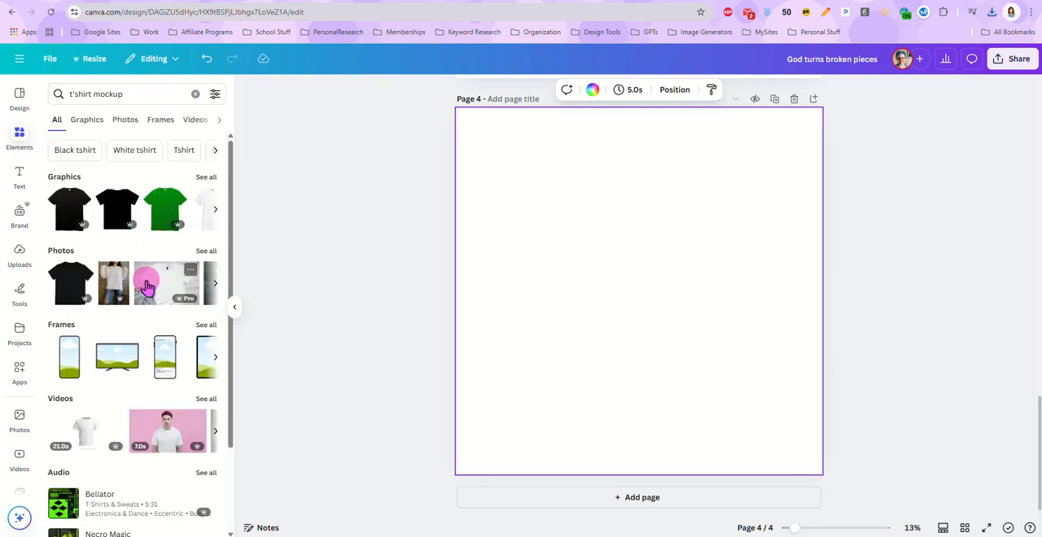
# Show all photo results and add the white sweatshirt photo with the leopard-spot background to page 4
pyautogui.scroll(-1, 147, 285)
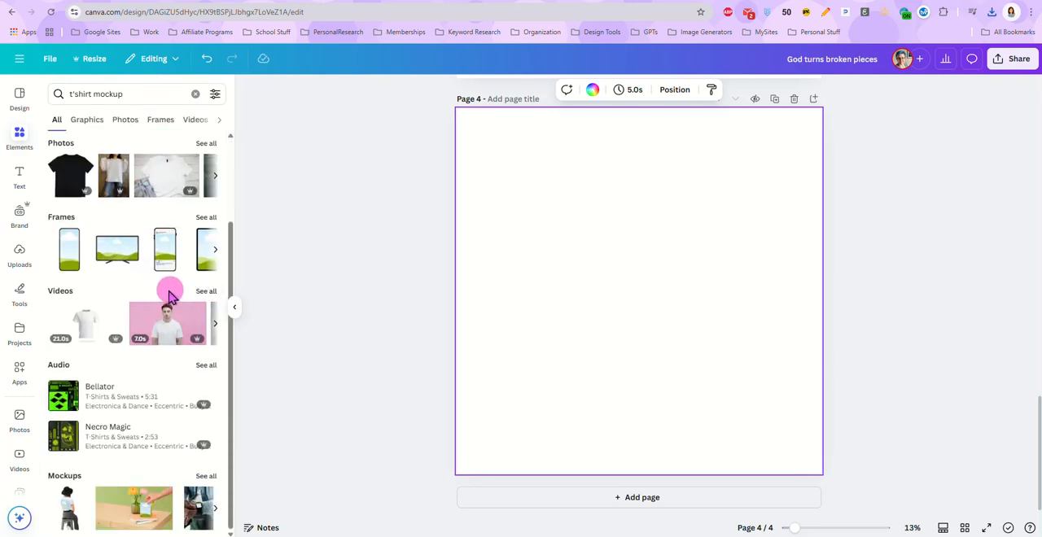
pyautogui.scroll(2, 135, 275)
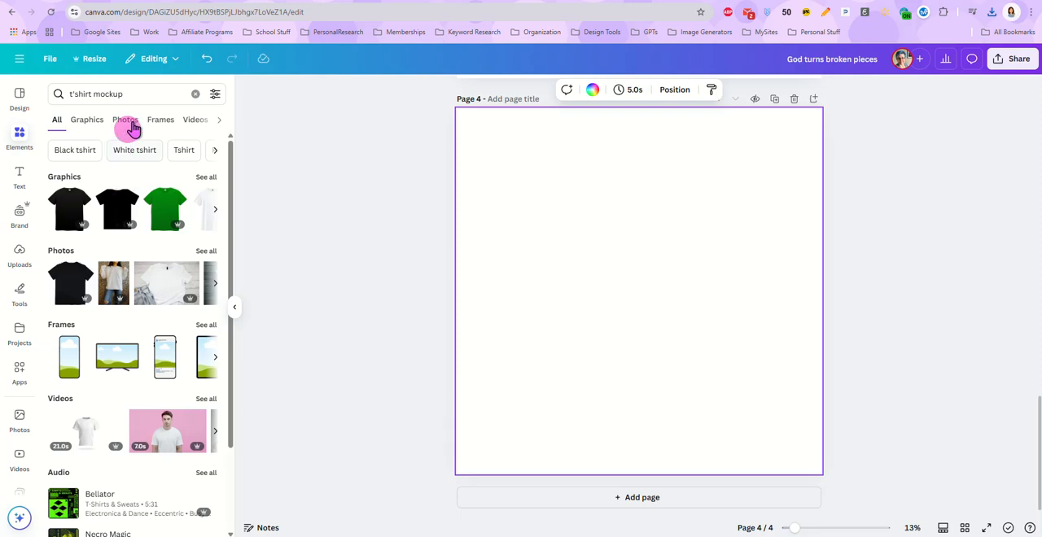
pyautogui.click(204, 252)
pyautogui.click(122, 194)
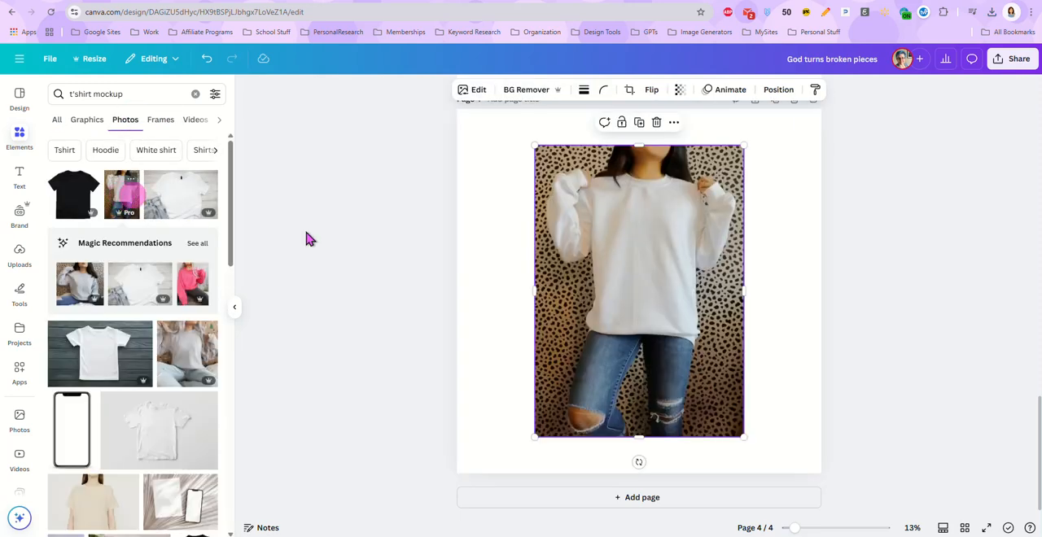
# Enlarge the sweatshirt photo to cover all of page 4 and reposition it so the shirt sits near the page centre
pyautogui.moveTo(535, 146); pyautogui.dragTo(479, 127)
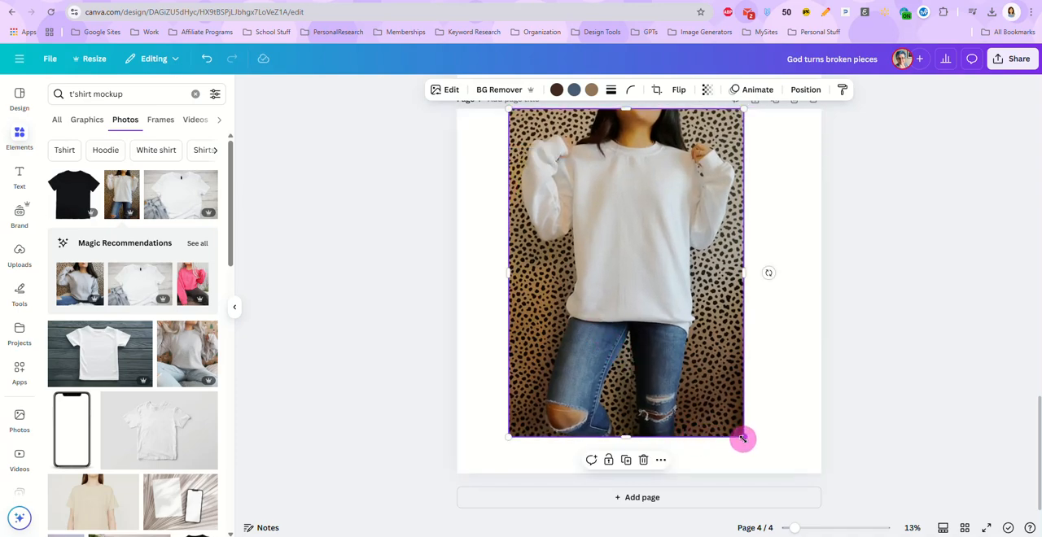
pyautogui.moveTo(743, 439); pyautogui.dragTo(865, 531)
pyautogui.moveTo(715, 333); pyautogui.dragTo(663, 365)
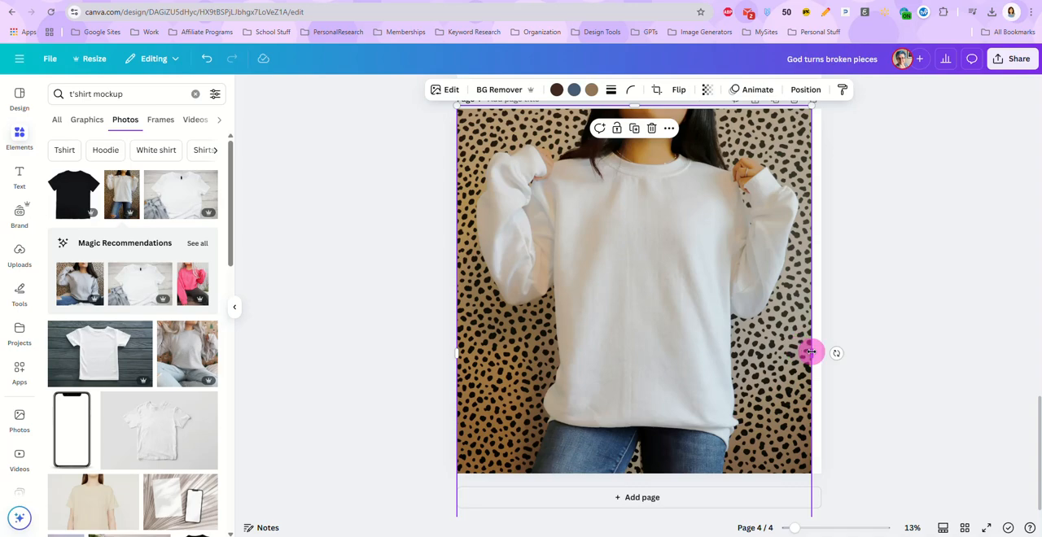
pyautogui.moveTo(811, 353); pyautogui.dragTo(833, 356)
pyautogui.moveTo(644, 314); pyautogui.dragTo(633, 316)
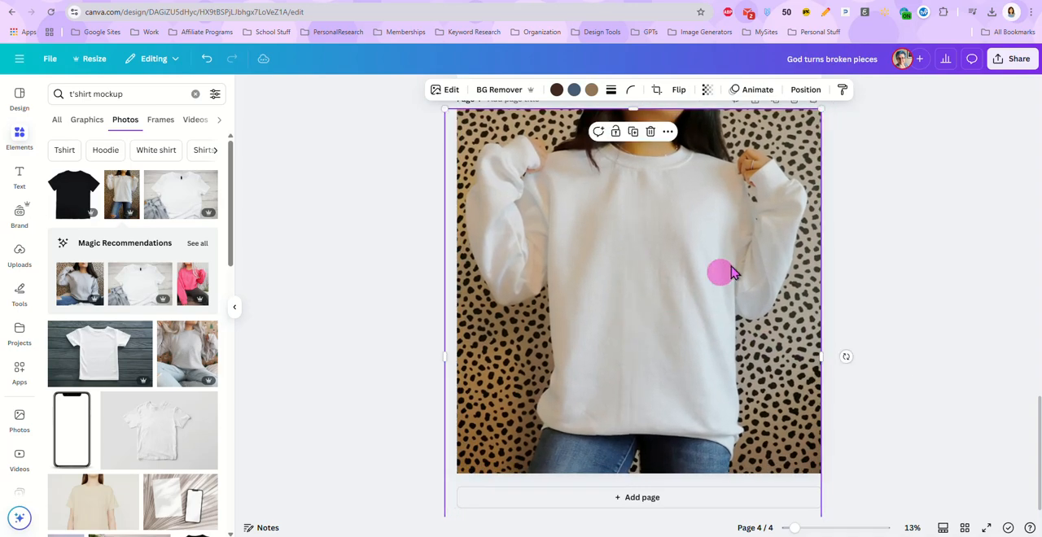
# Bring the downloaded GodTurnsBrokenPieces.png onto page 4, shrink it, and centre it on the sweatshirt's chest
pyautogui.click(998, 18)
pyautogui.moveTo(896, 61); pyautogui.dragTo(657, 307)
pyautogui.click(654, 299)
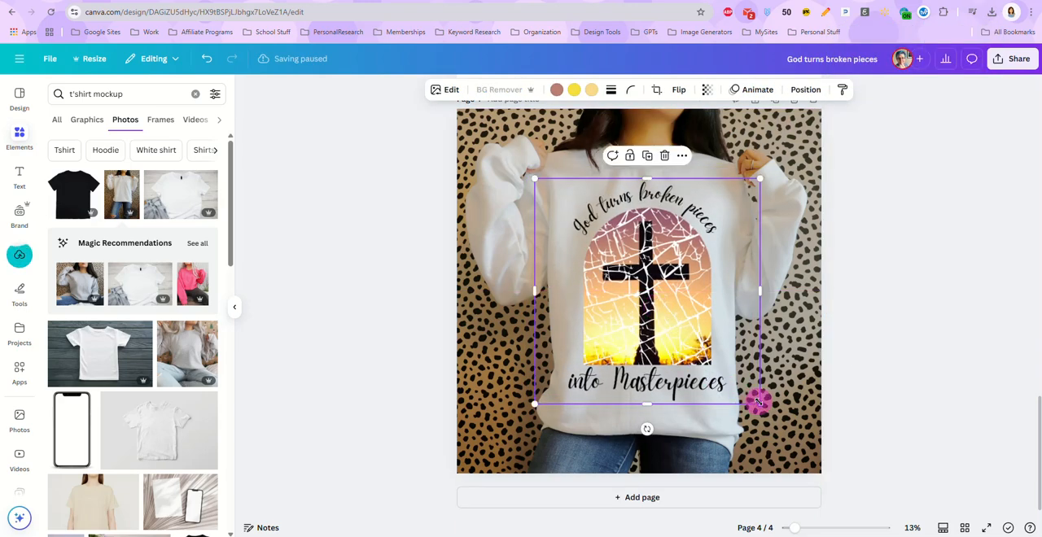
pyautogui.moveTo(758, 403); pyautogui.dragTo(713, 356)
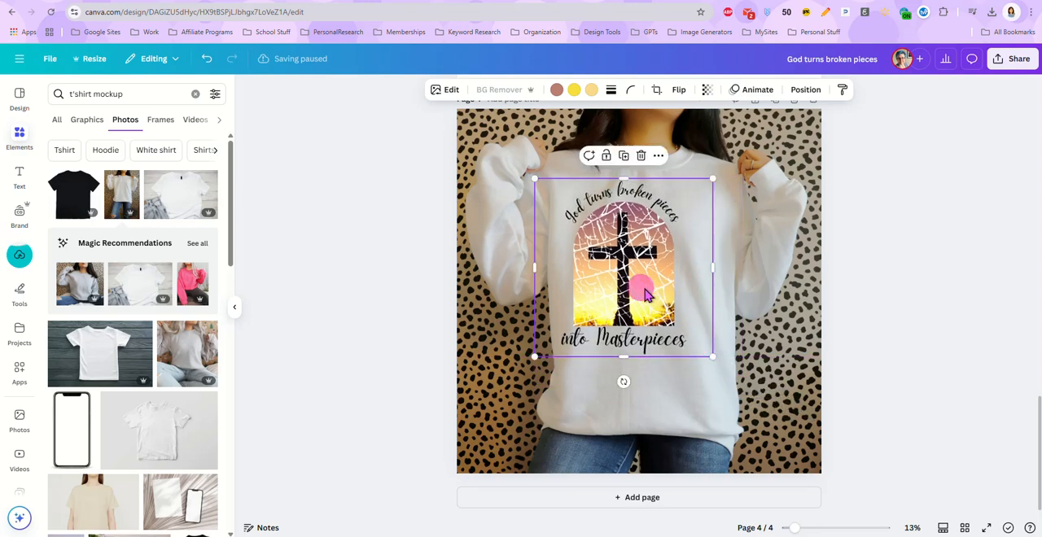
pyautogui.moveTo(645, 293); pyautogui.dragTo(665, 294)
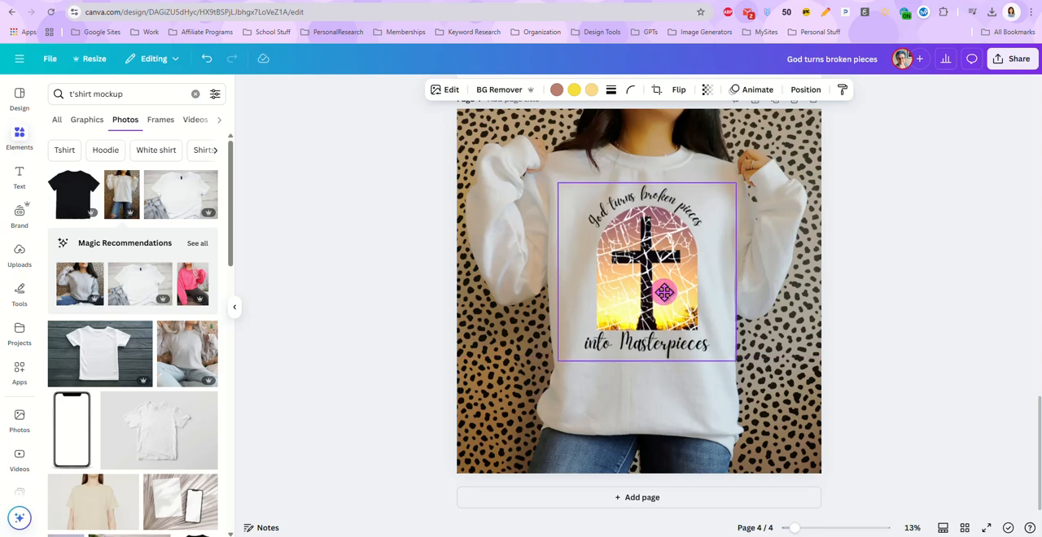
# Slightly lower the opacity of the cross design on the sweatshirt and deselect it
pyautogui.click(710, 92)
pyautogui.moveTo(731, 134)
pyautogui.mouseDown()
pyautogui.moveTo(710, 141)
pyautogui.moveTo(721, 140)
pyautogui.mouseUp()
pyautogui.click(880, 274)
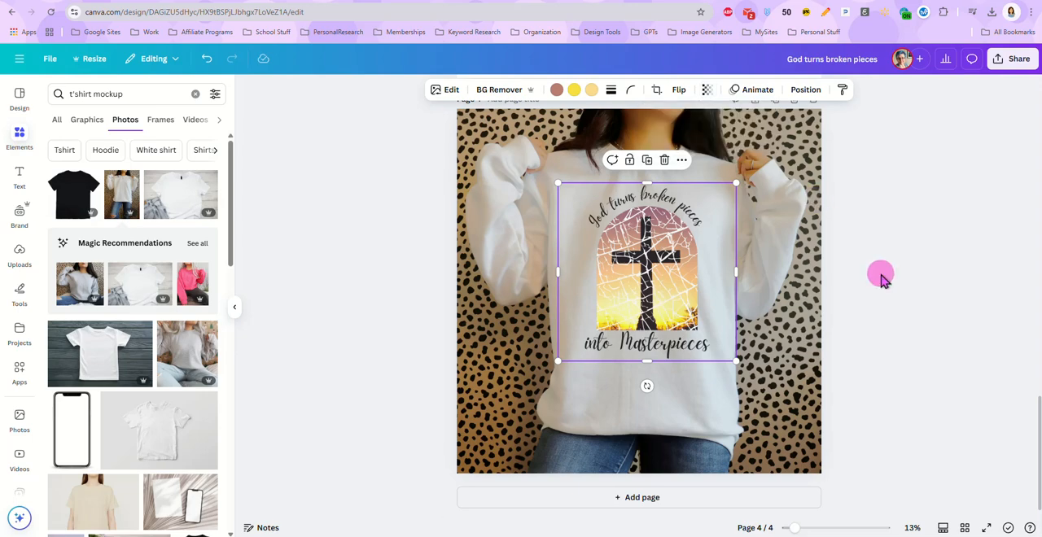
pyautogui.click(880, 274)
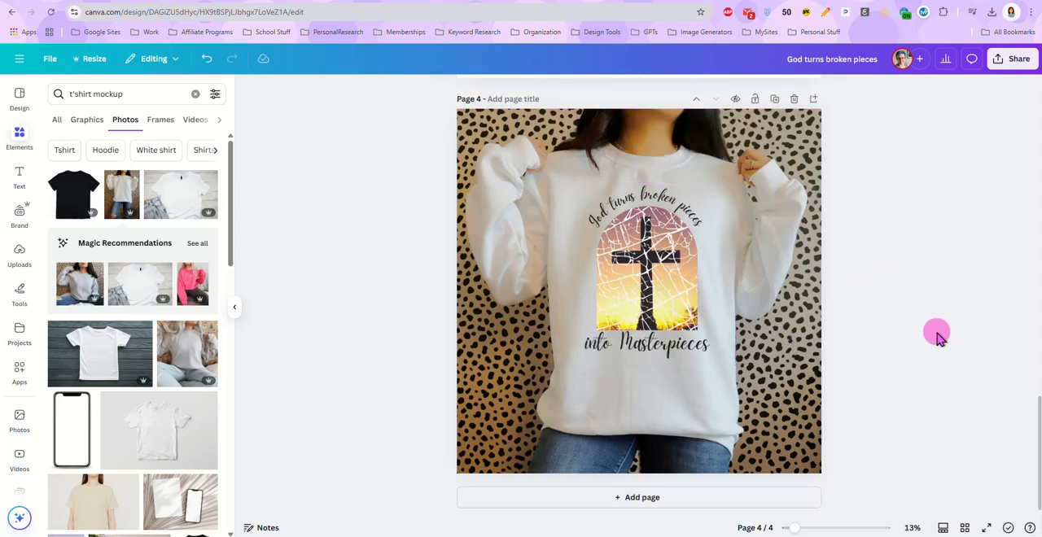